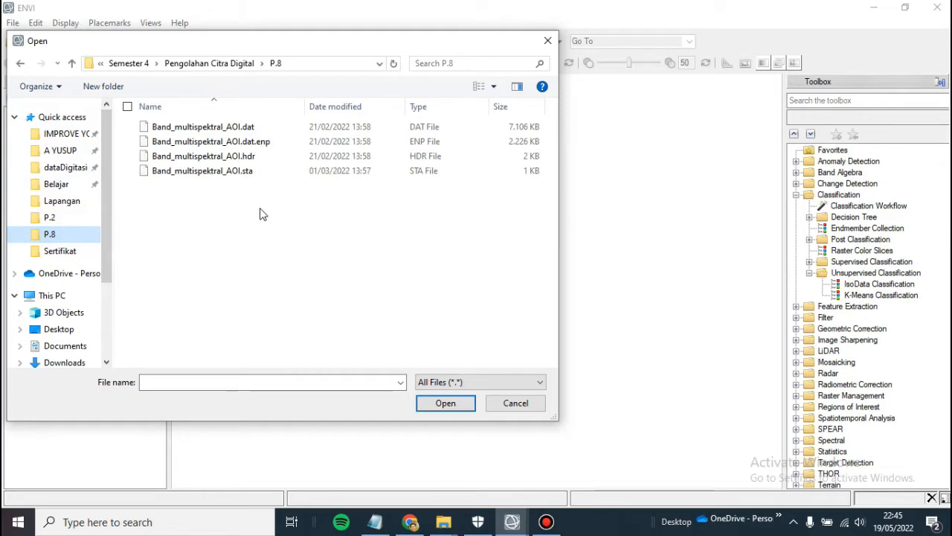
Open the raster Band_multispektral_AOI.dat from the P.8 folder and fit the view to the layer's extent.
click(268, 137)
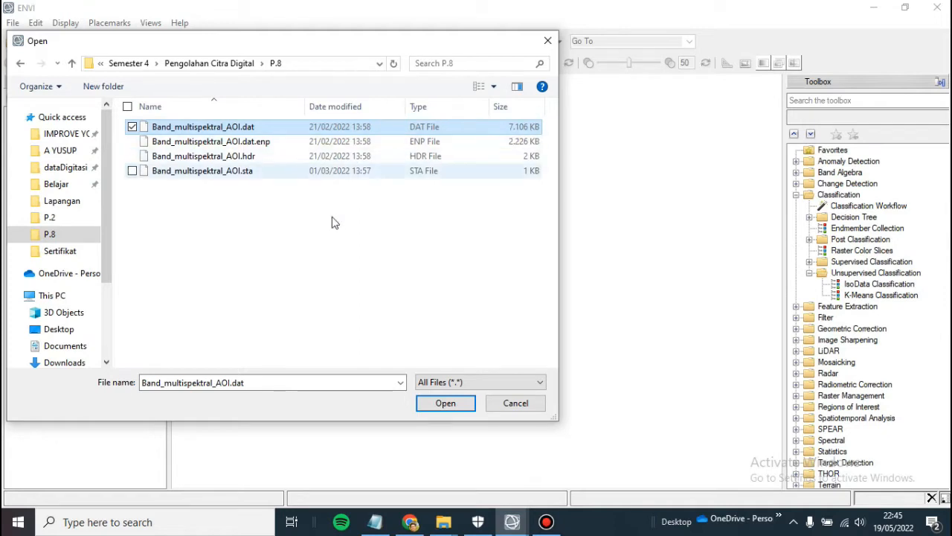
click(439, 407)
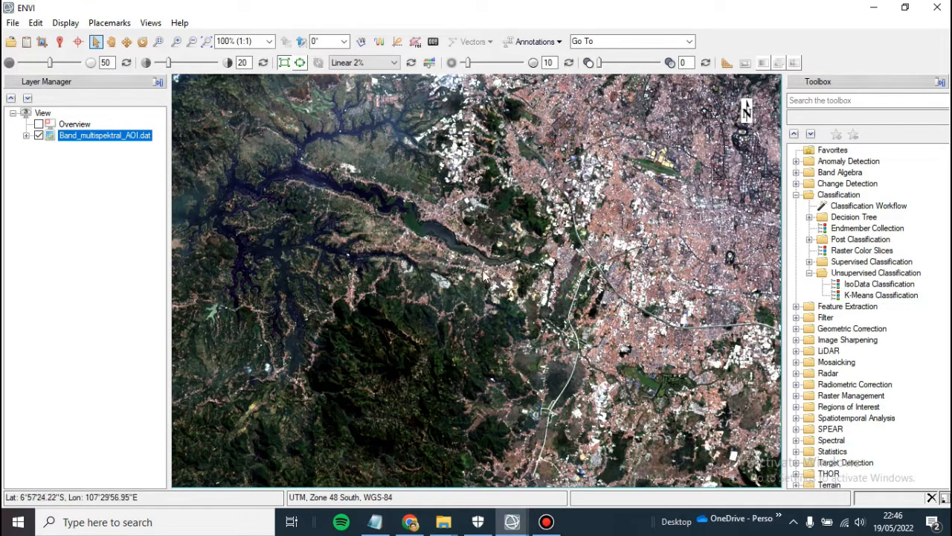
scroll(439, 268, down, 2)
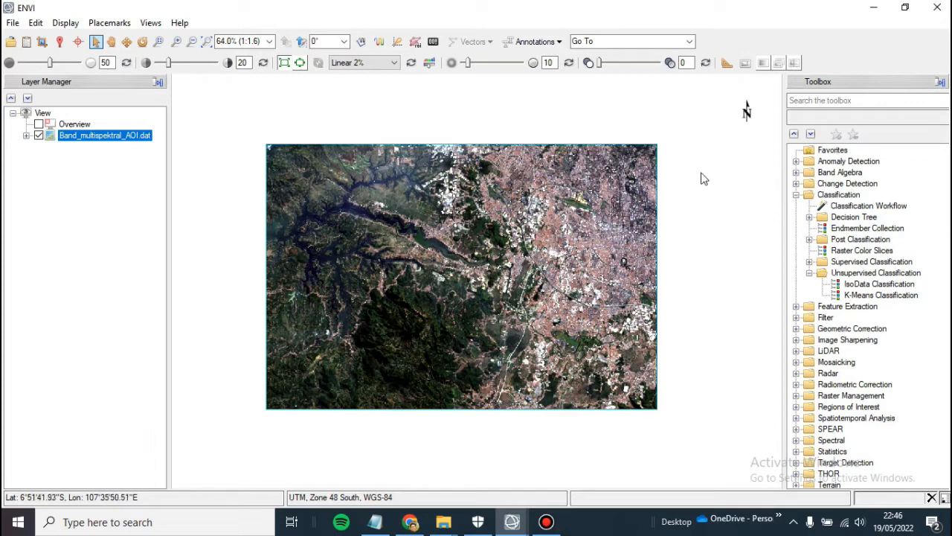
scroll(344, 272, down, 2)
scroll(345, 275, up, 1)
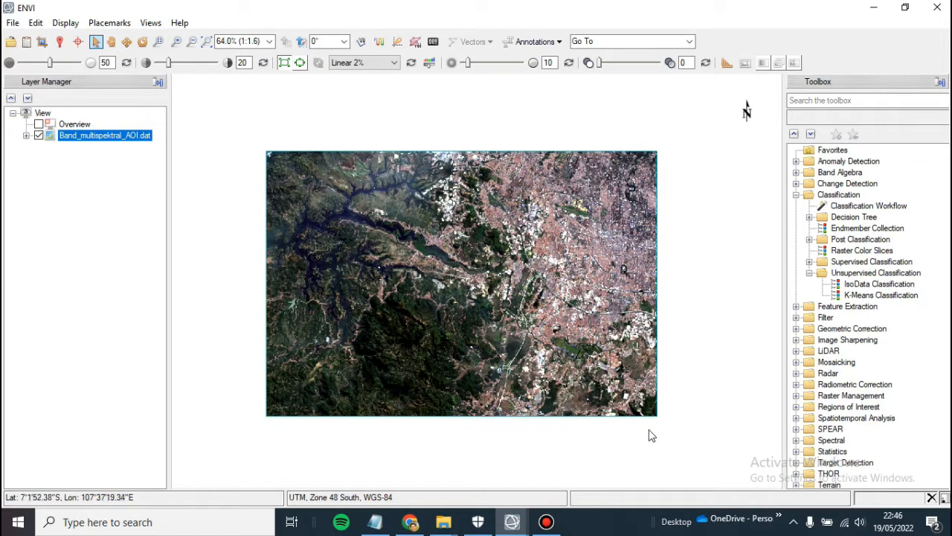
right_click(73, 140)
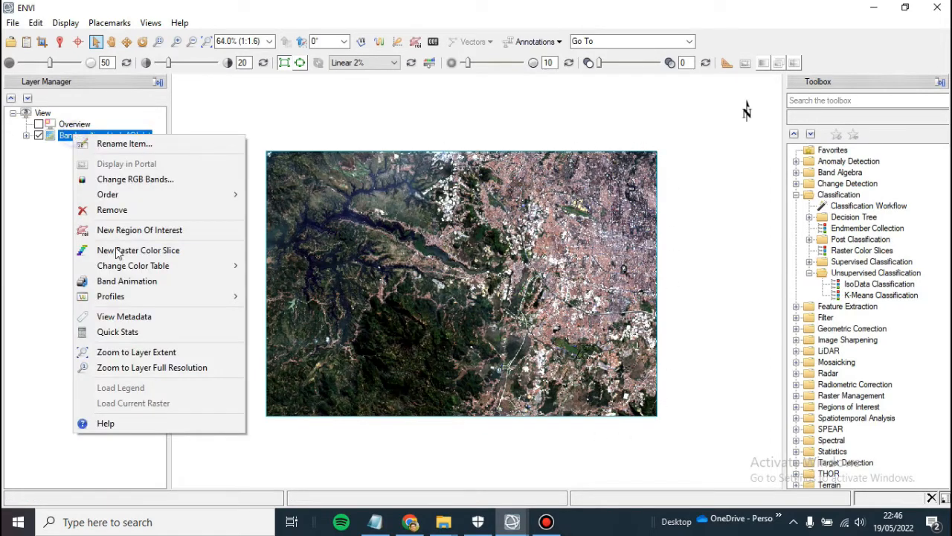
click(123, 350)
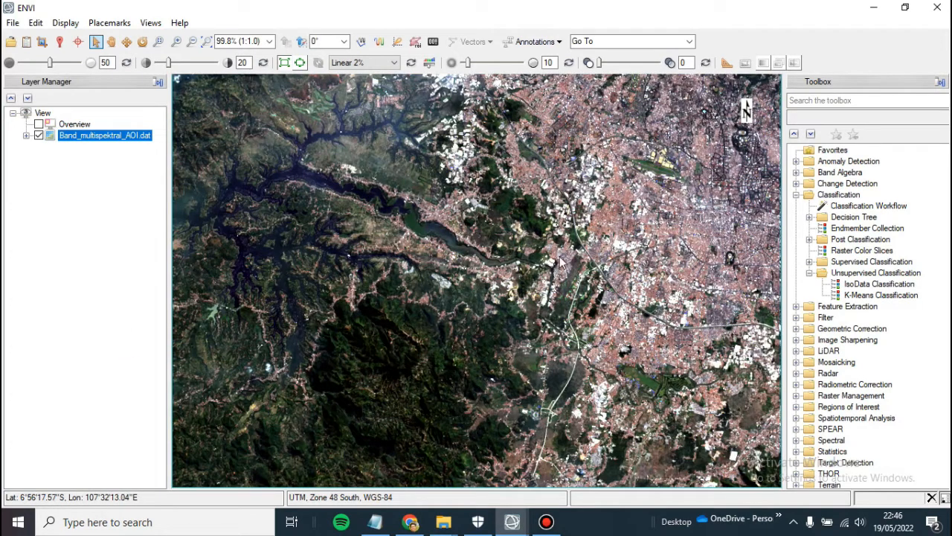
Search the toolbox for PCA and start Forward PCA Rotation New Statistics and Rotate.
click(837, 100)
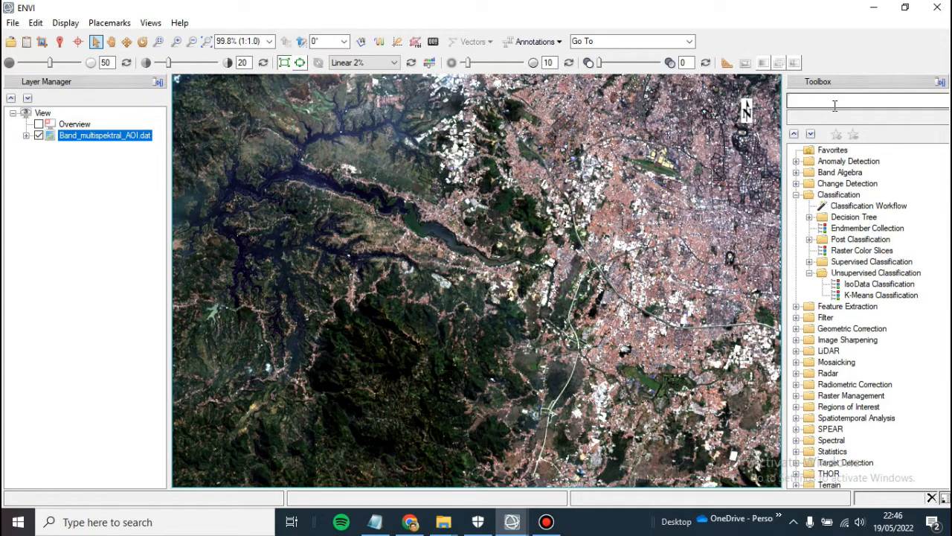
click(834, 100)
text(PCA)
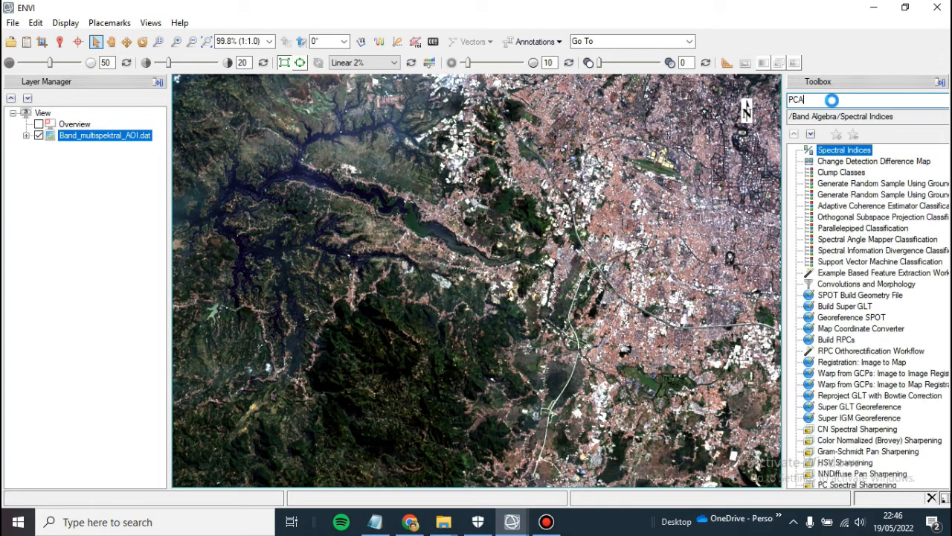
drag(784, 192, 701, 192)
click(791, 162)
double_click(792, 163)
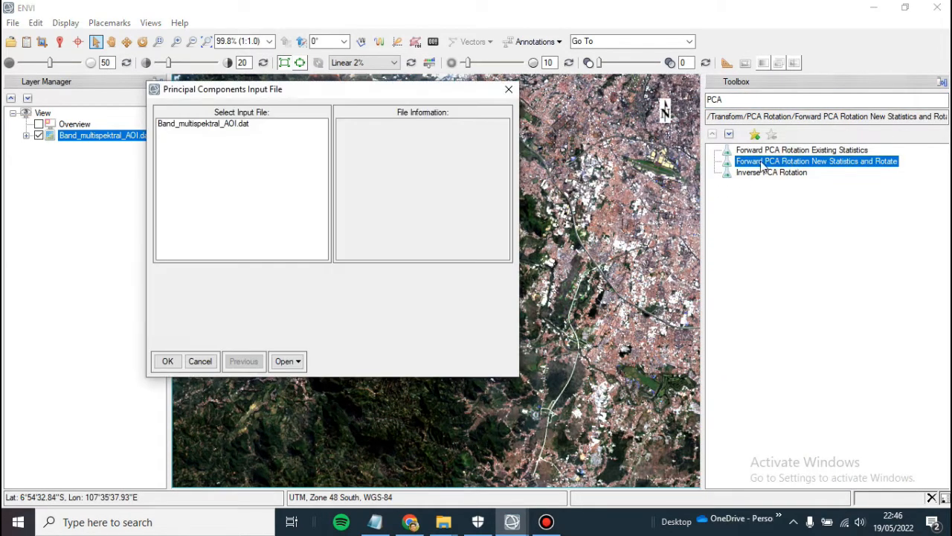
Use Band_multispektral_AOI.dat as the principal components input and accept the full scene as the statistics subset.
drag(424, 93, 565, 97)
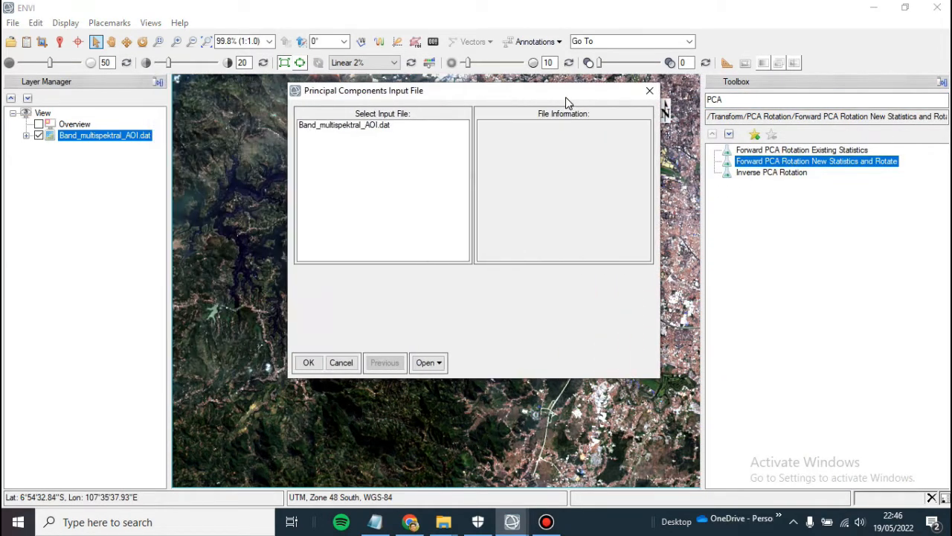
click(364, 128)
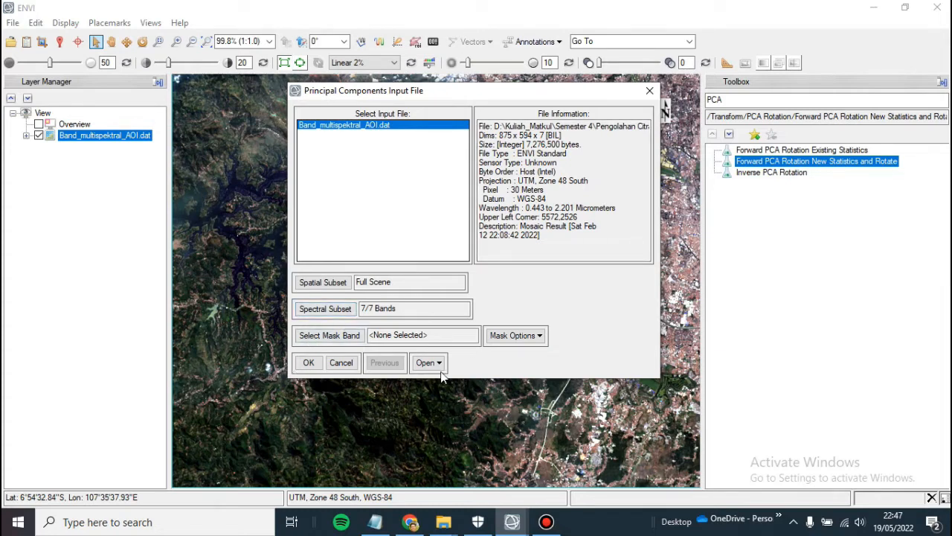
click(308, 363)
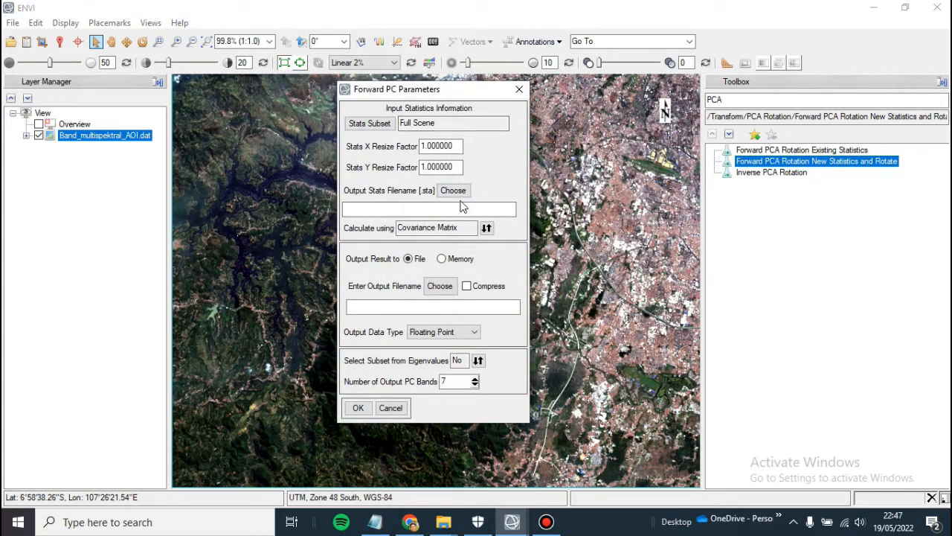
click(365, 123)
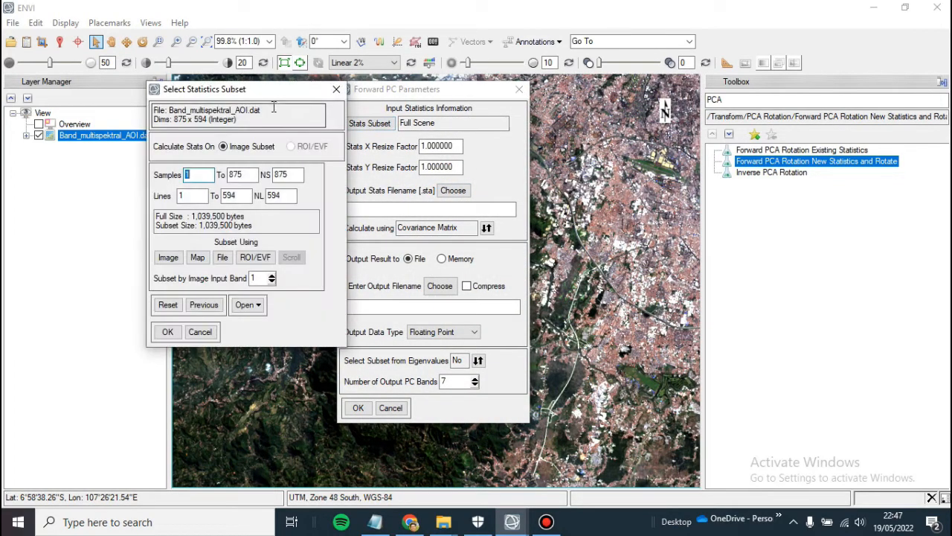
drag(265, 93, 248, 94)
click(151, 332)
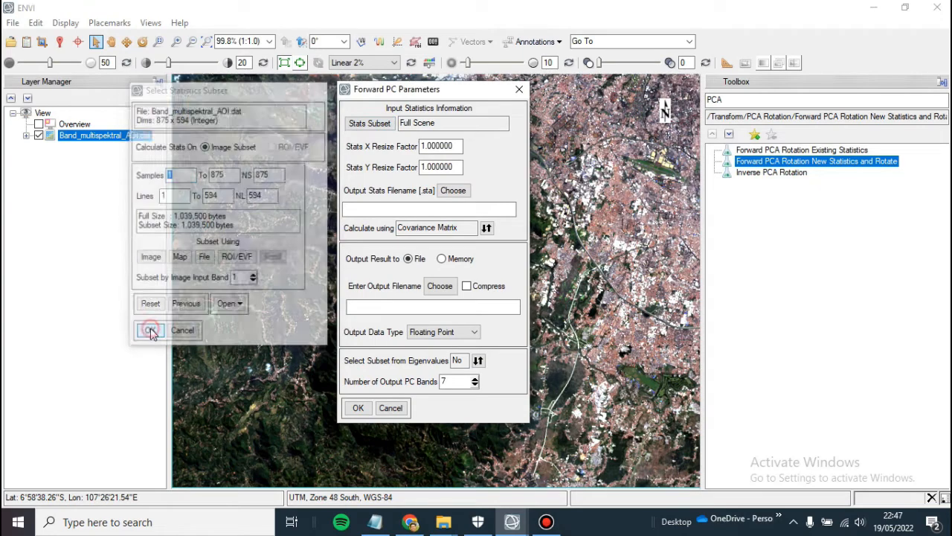
Create a folder named Hasil inside P.8 for the output statistics file and go into it.
click(455, 192)
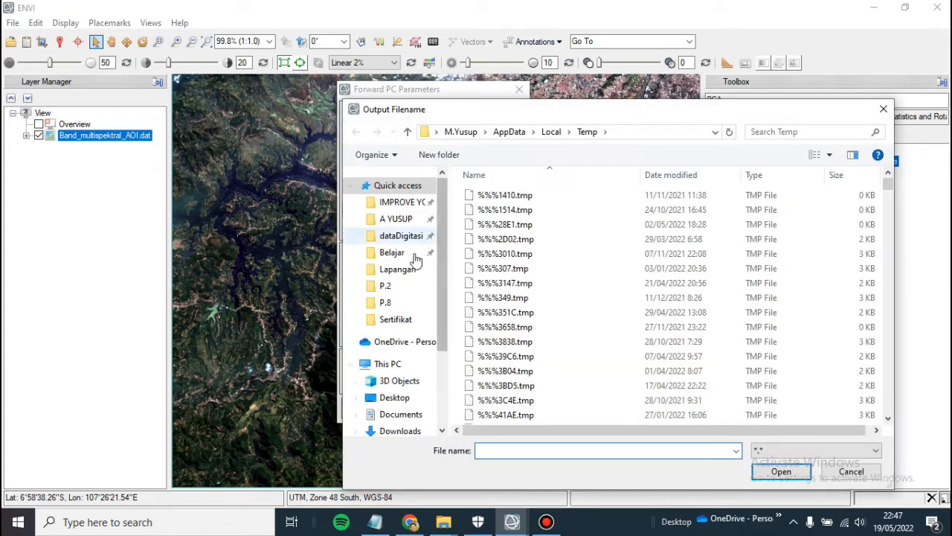
click(407, 305)
click(439, 155)
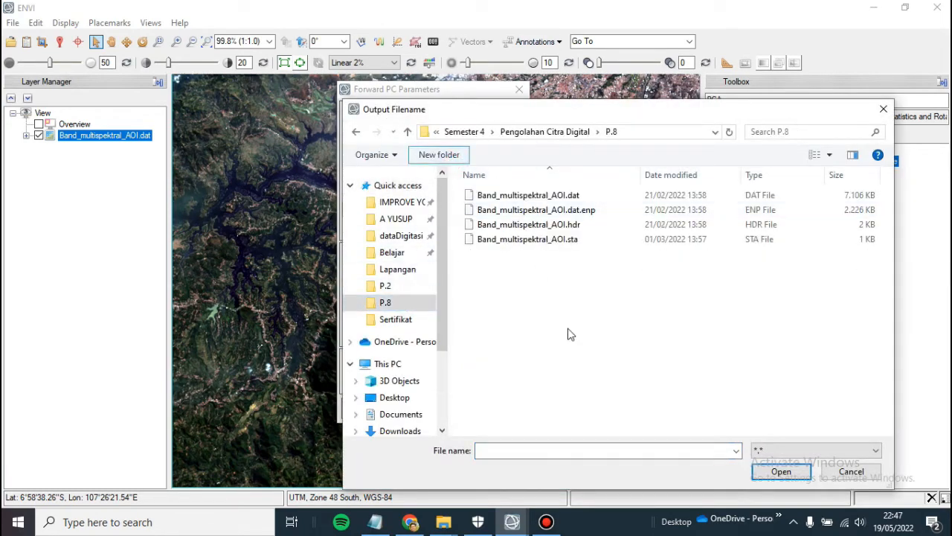
text(Hasi)
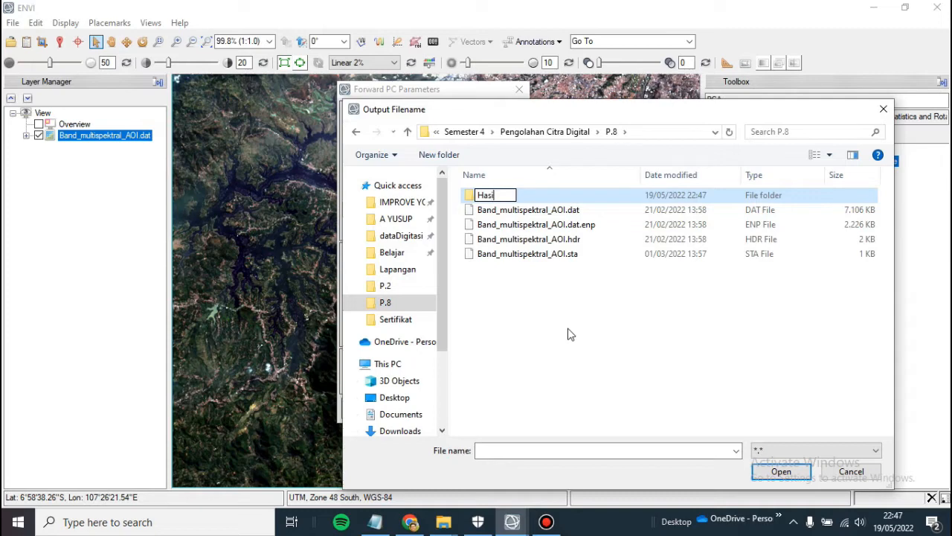
text(l)
key(Return)
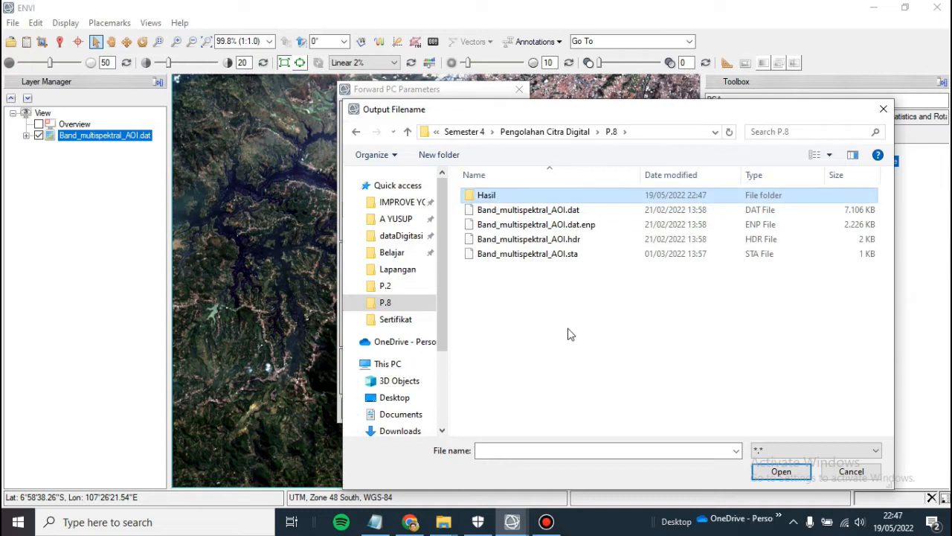
key(Return)
Name the output statistics file PCA_stat.sta, check its full path, and keep Covariance Matrix as the calculation method.
click(561, 452)
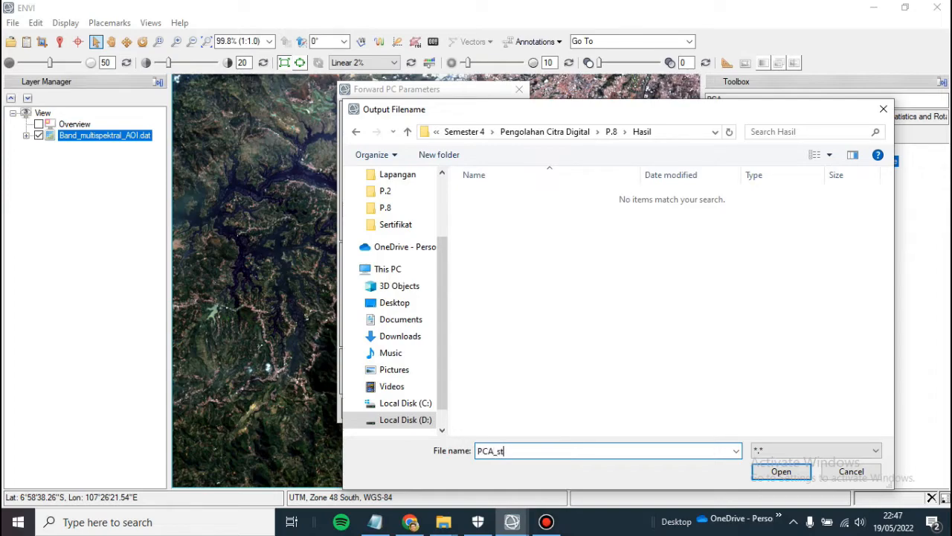
key(Return)
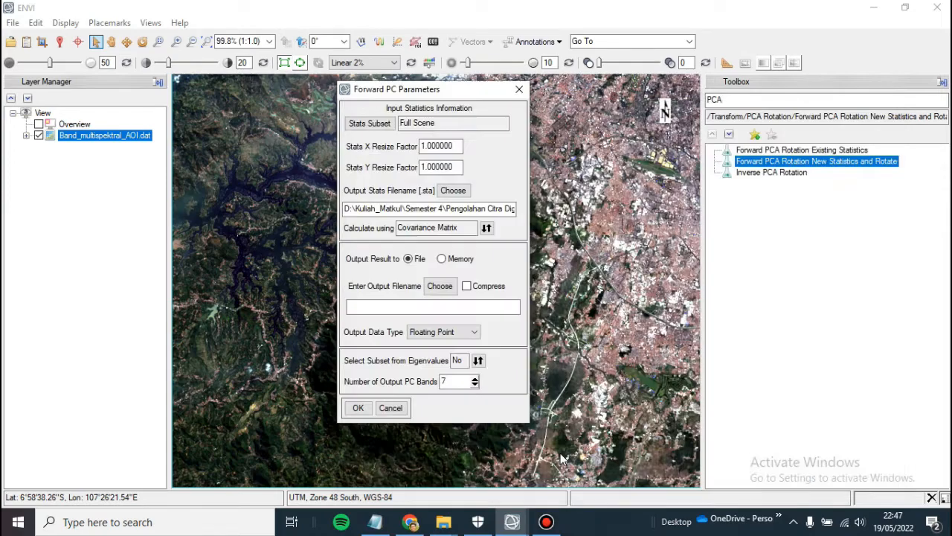
click(486, 206)
key(Right)
key(Right)
key(Right)
key(Right)
key(Right)
key(Right)
key(Right)
key(Right)
key(Right)
key(Right)
key(Right)
key(Right)
key(Right)
key(Right)
key(Right)
key(Right)
key(Right)
key(Right)
key(Right)
key(Right)
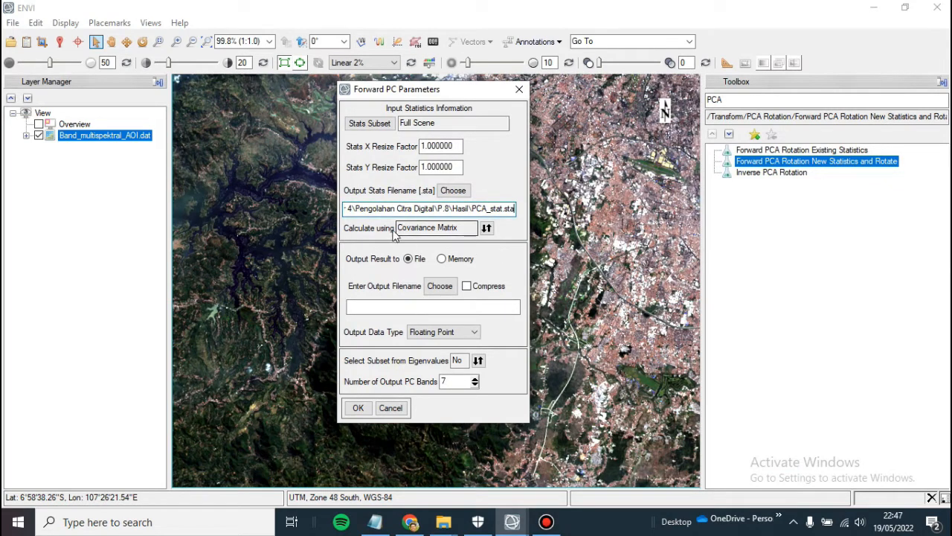
drag(463, 228, 402, 234)
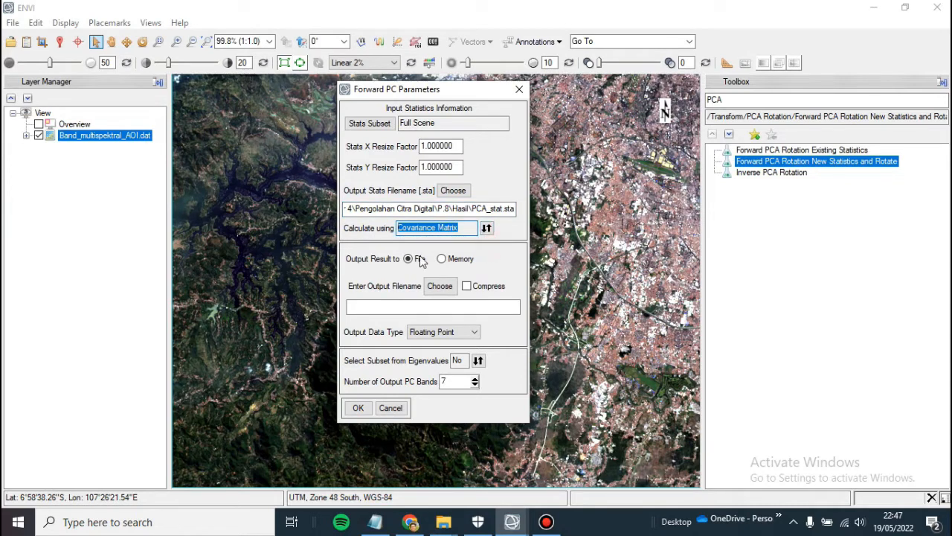
click(463, 229)
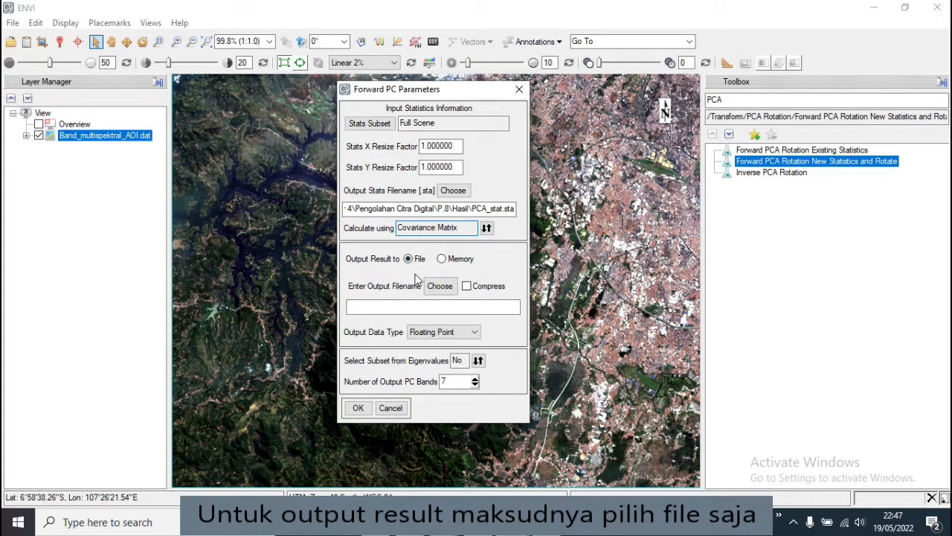
Set the output result file to PCA.dat in the Hasil folder and run the forward PCA rotation.
click(439, 288)
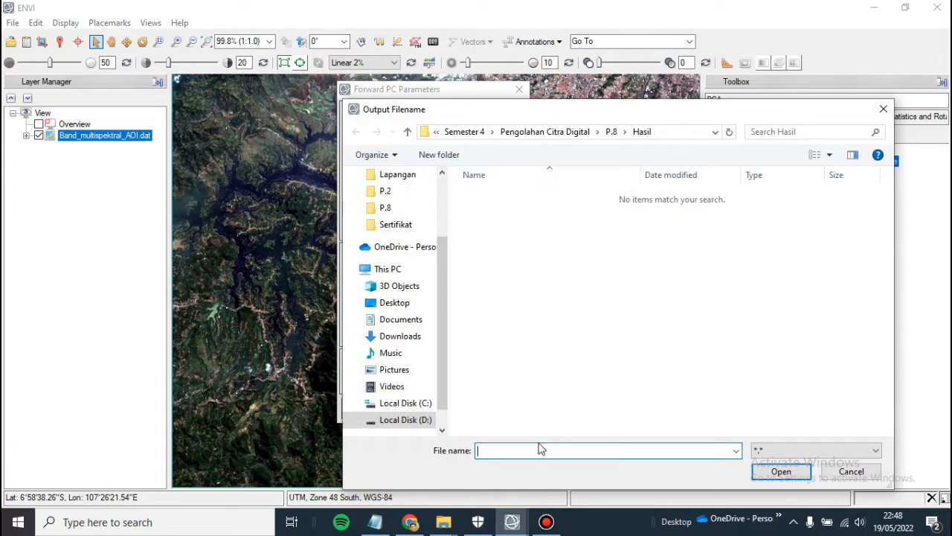
text(PCA)
key(Return)
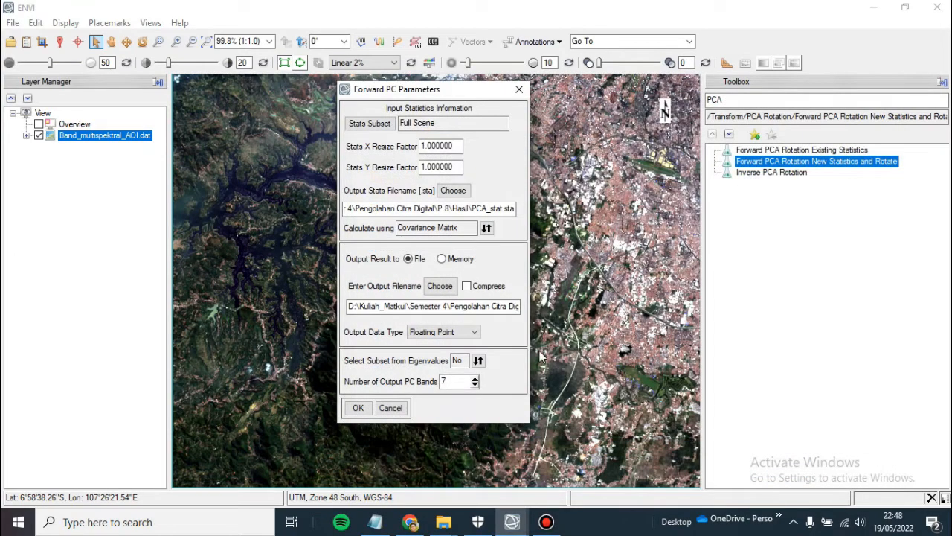
click(496, 308)
key(Right)
key(Right)
key(Right)
key(Right)
key(Right)
key(Right)
key(Right)
key(Right)
key(Right)
key(Right)
key(Right)
key(Right)
key(Right)
key(Right)
key(Right)
key(Right)
key(Right)
key(Right)
key(Right)
key(Right)
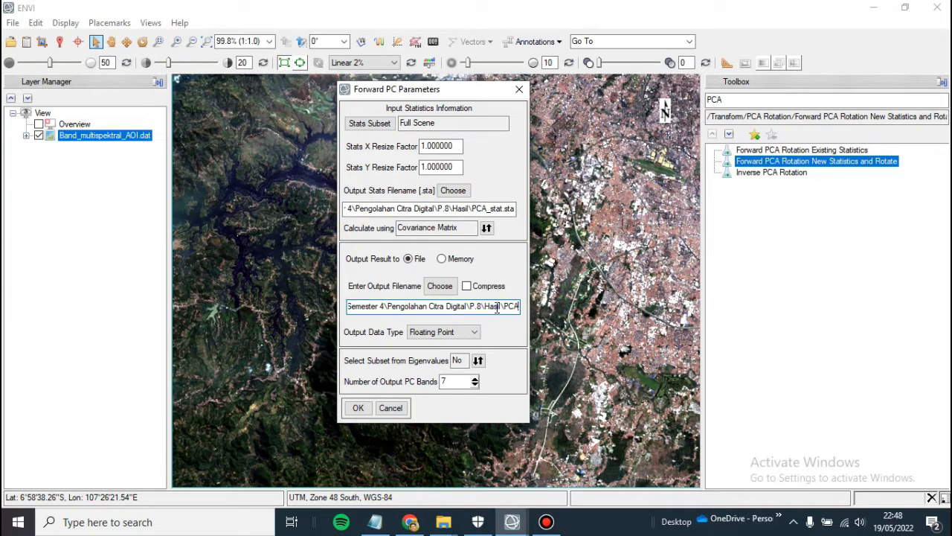
text(.dat)
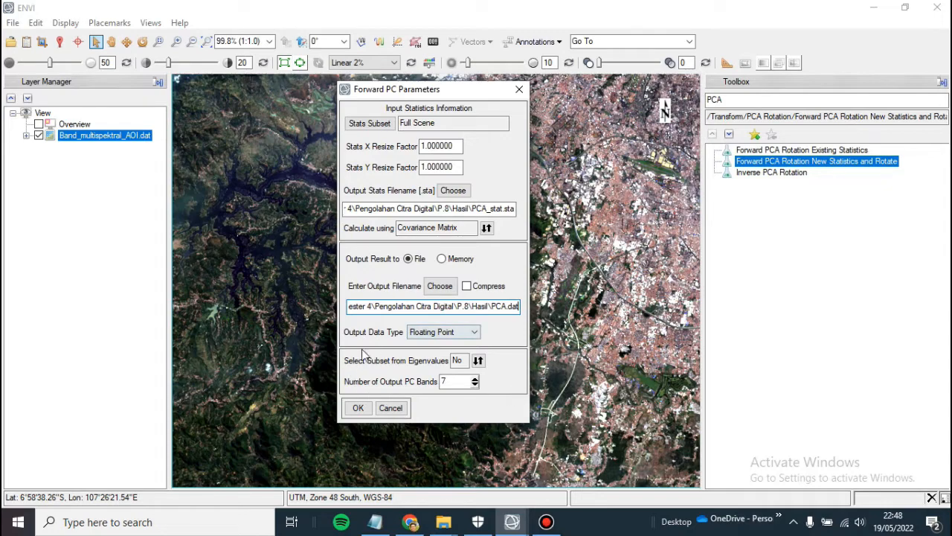
click(357, 408)
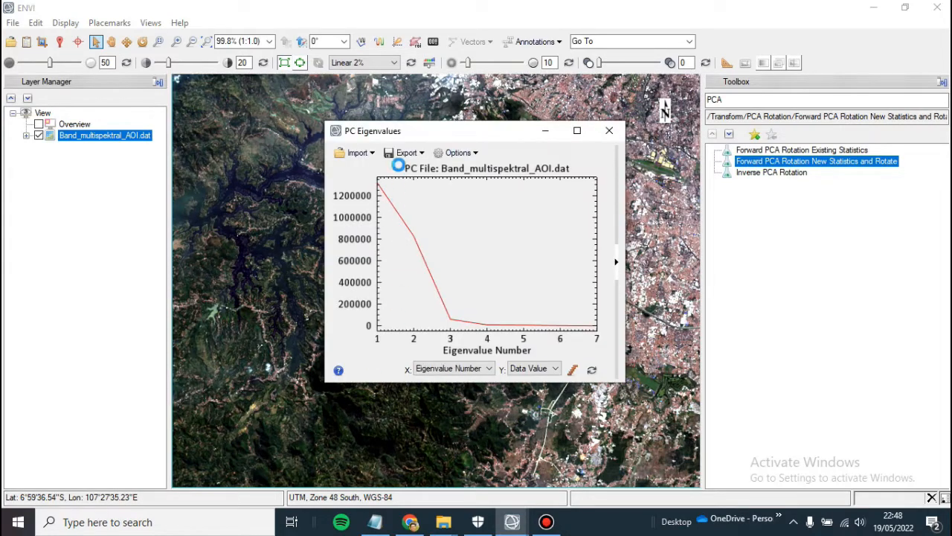
Examine the PC Eigenvalues plot and the band listed under the PCA.dat layer, and minimize the plot.
drag(390, 135, 631, 131)
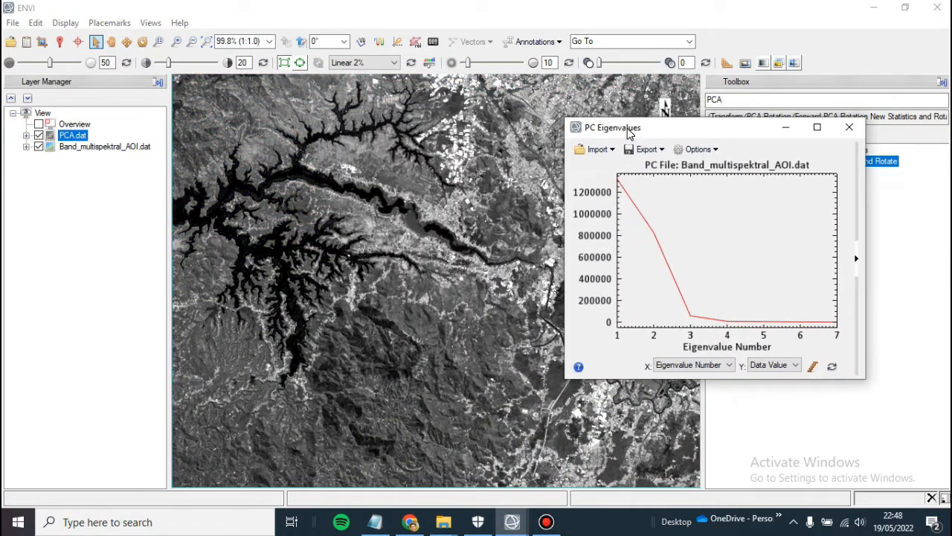
click(27, 135)
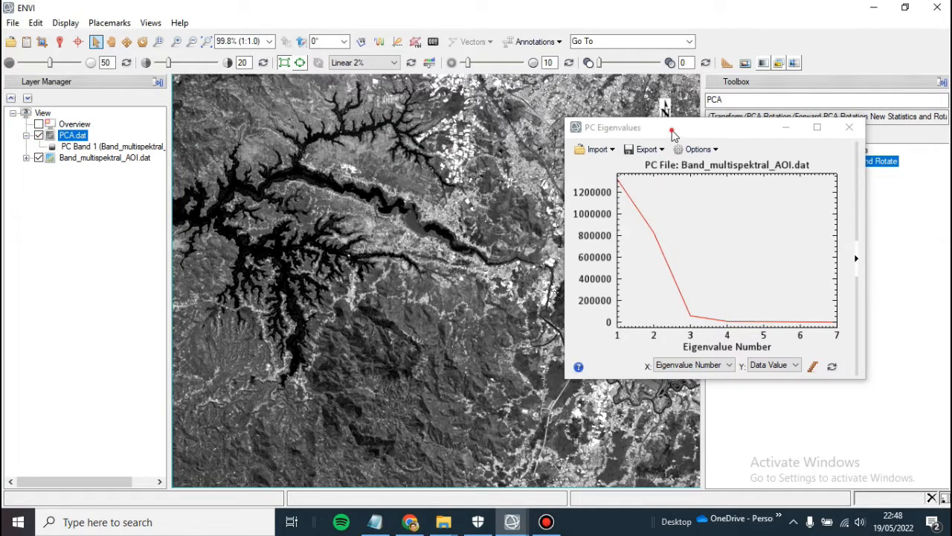
drag(671, 128, 519, 83)
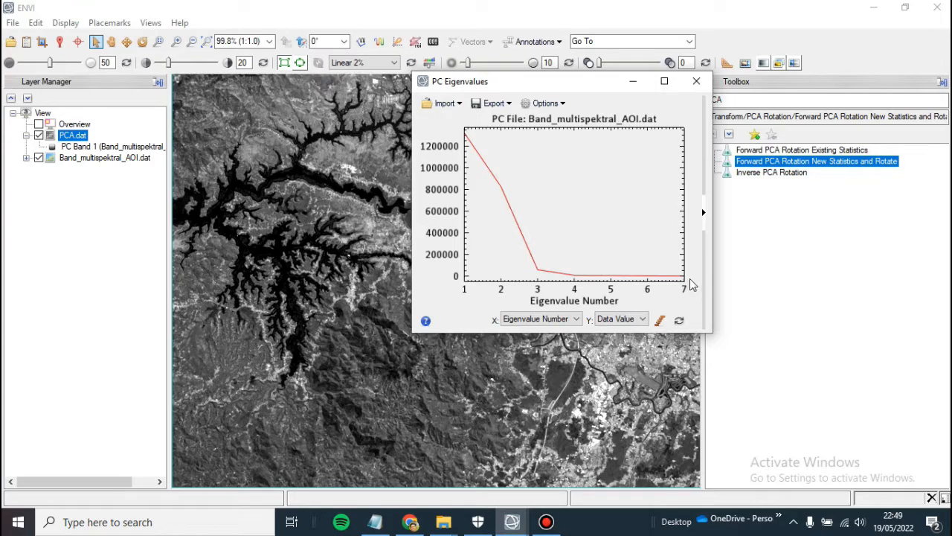
click(632, 82)
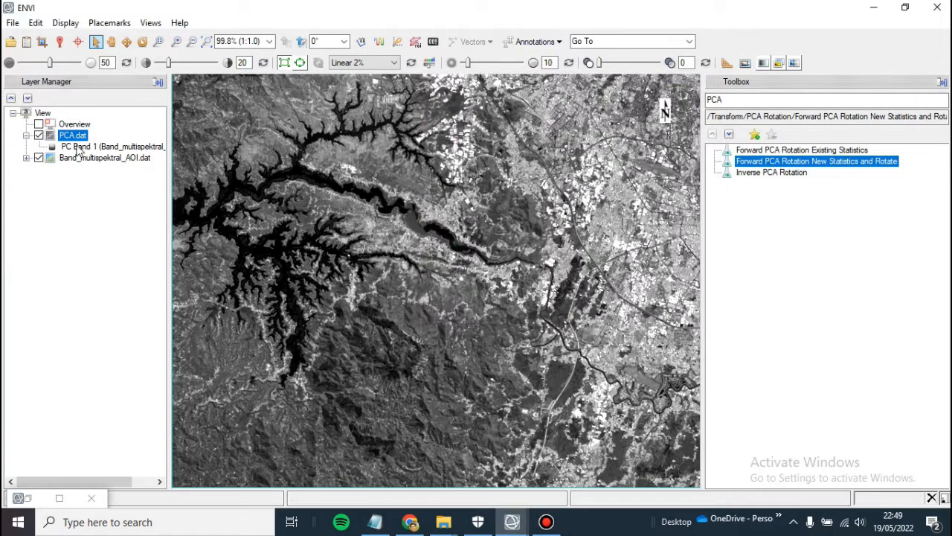
Load PC Bands 2 through 7 of PCA.dat from the Data Manager as separate grayscale layers.
scroll(418, 238, down, 2)
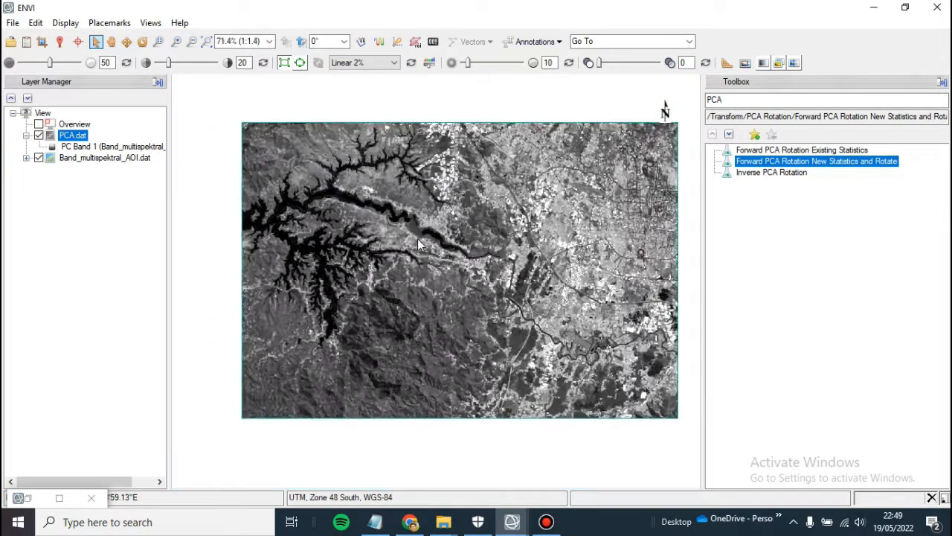
right_click(78, 139)
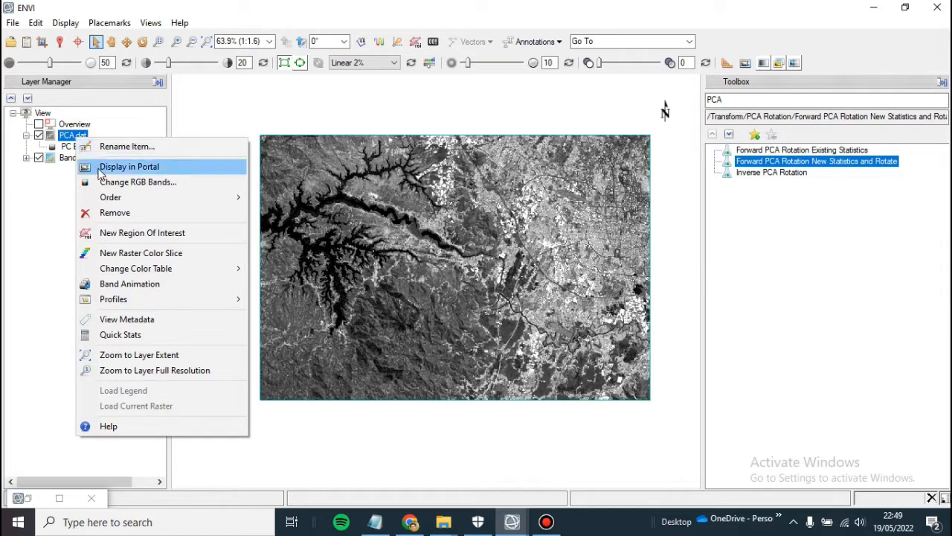
click(26, 41)
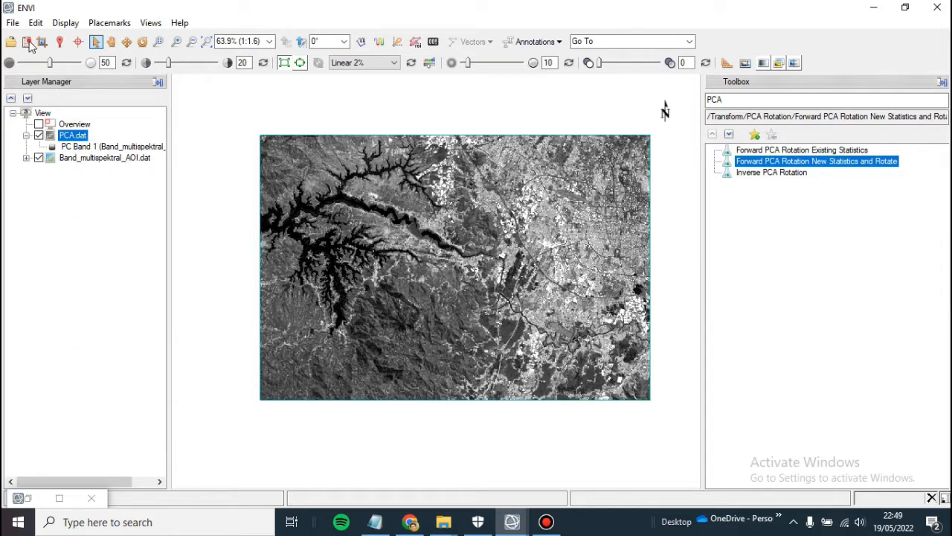
click(26, 41)
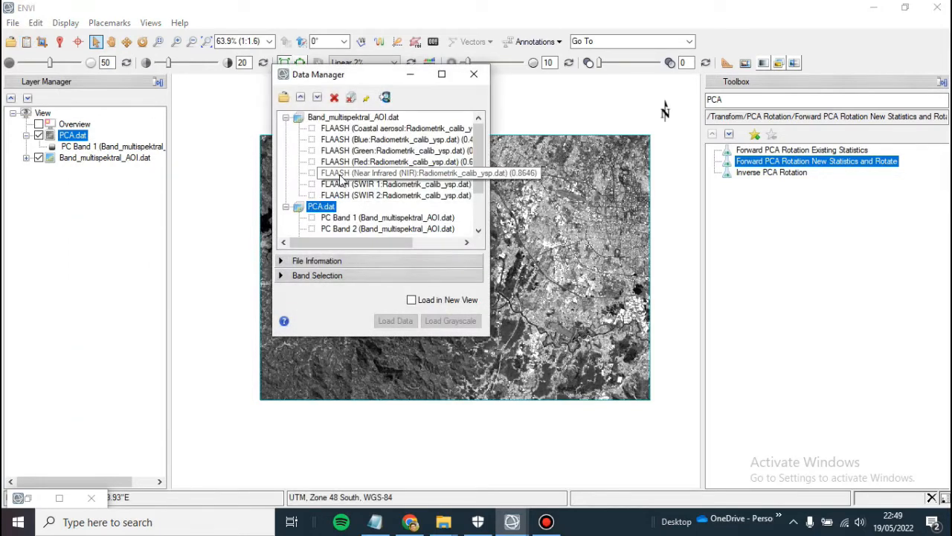
click(286, 118)
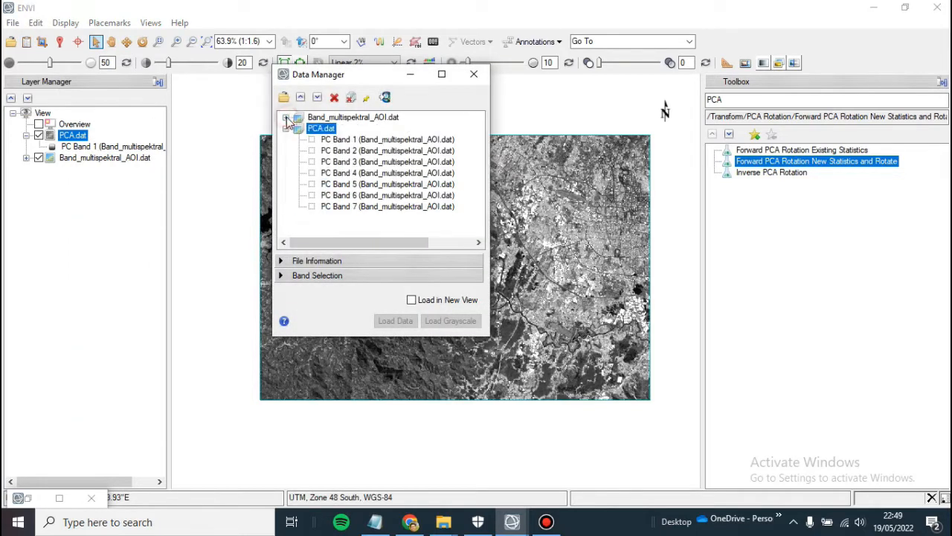
click(317, 151)
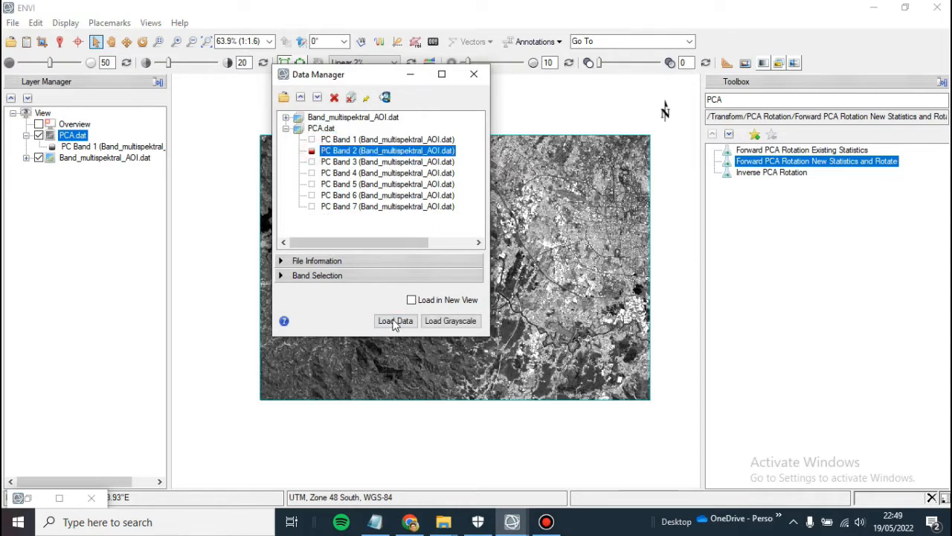
click(441, 326)
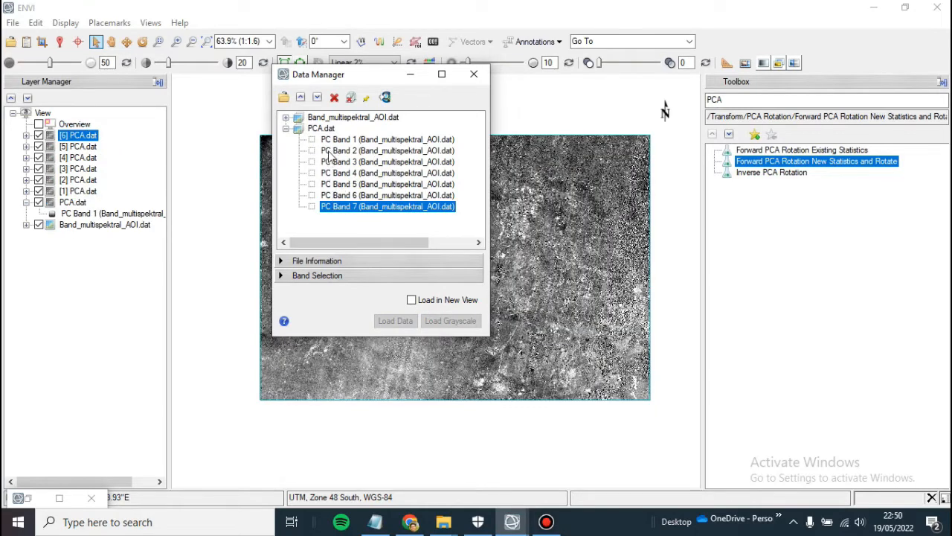
Load an RGB composite of PCA.dat with PC Band 1 as red, PC Band 2 as green and PC Band 3 as blue.
click(336, 140)
click(337, 151)
click(339, 162)
click(395, 322)
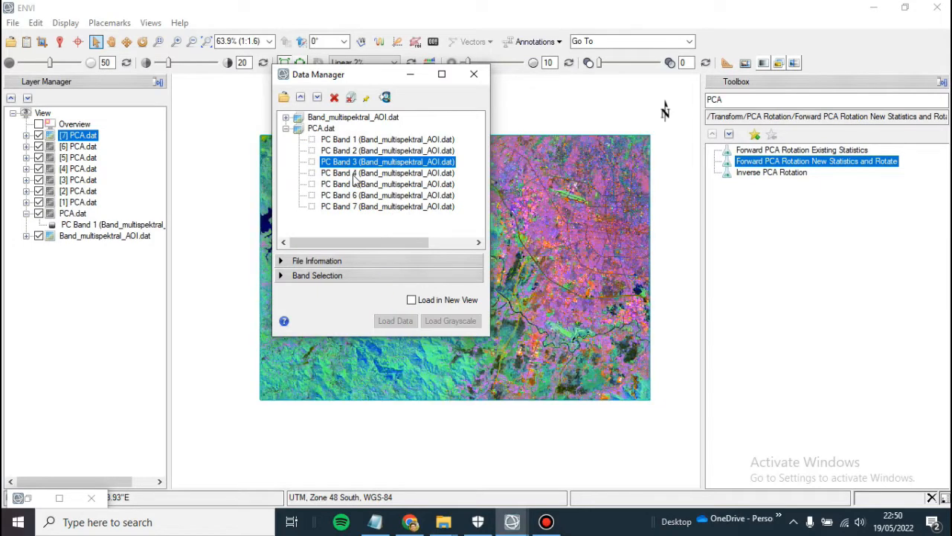
Load a second RGB composite with PC Bands 4, 3 and 2 as red, green and blue, and close the Data Manager.
click(355, 173)
click(352, 162)
click(351, 151)
click(396, 320)
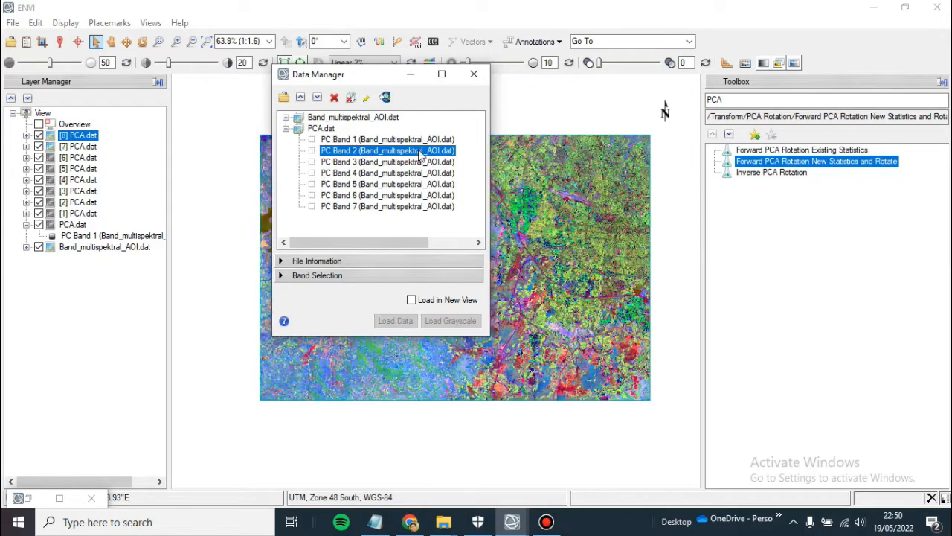
click(475, 80)
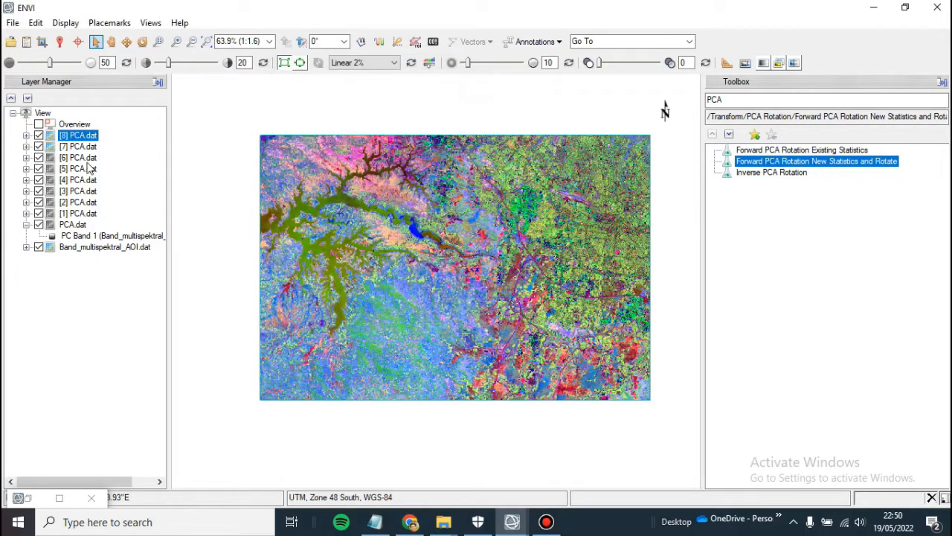
Hide the two RGB composite layers and expand the [6] and [1] PCA.dat layers to identify their bands.
click(39, 135)
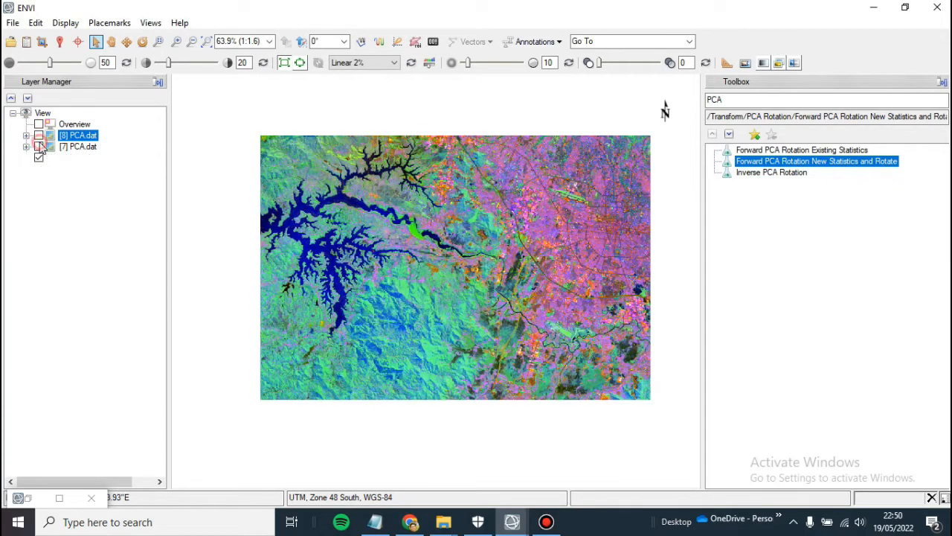
click(38, 147)
click(27, 158)
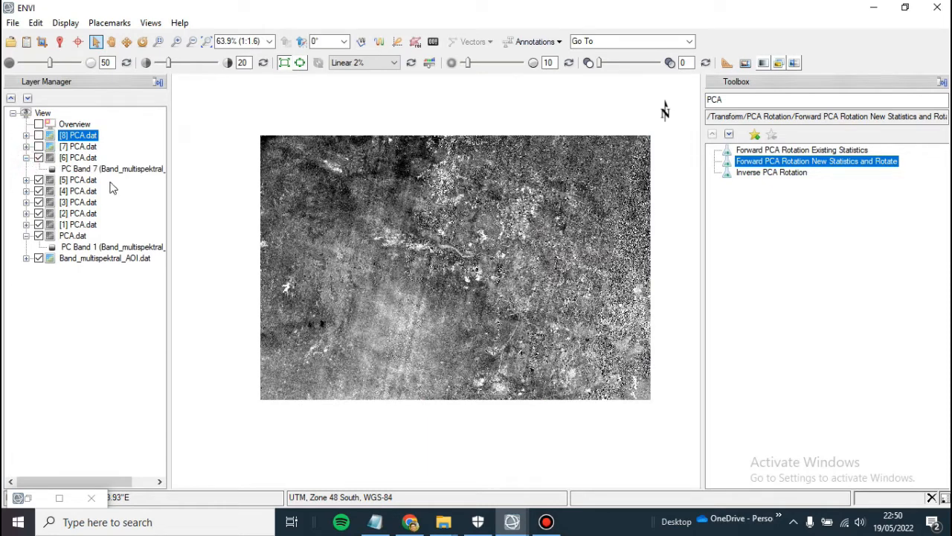
click(76, 159)
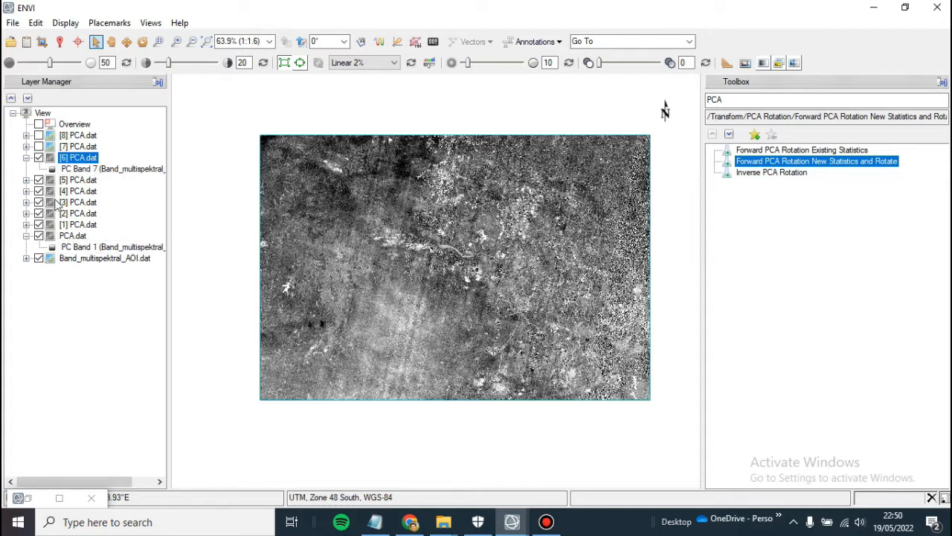
click(26, 224)
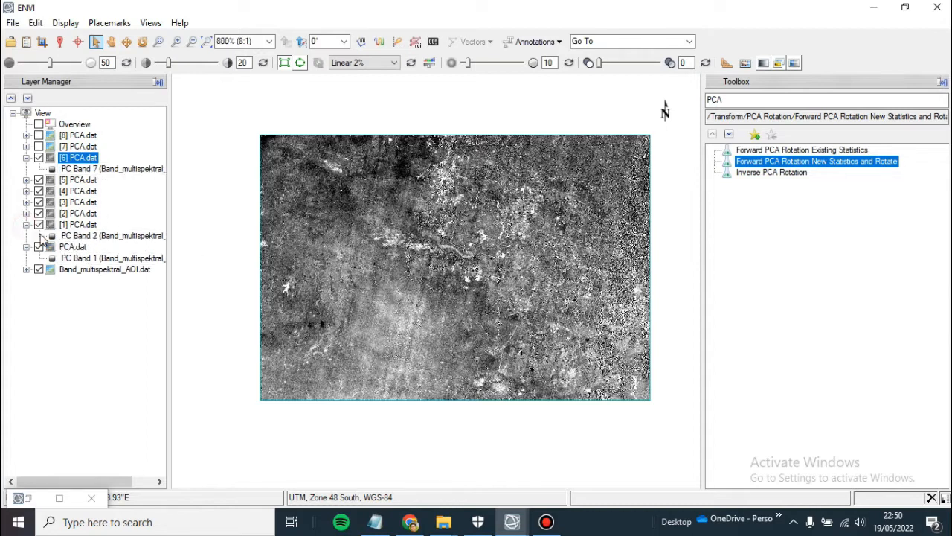
Hide the grayscale layers from [6] PCA.dat down to [1] PCA.dat to display the PC Band 1 image.
click(39, 158)
click(39, 180)
click(39, 191)
click(38, 202)
click(38, 213)
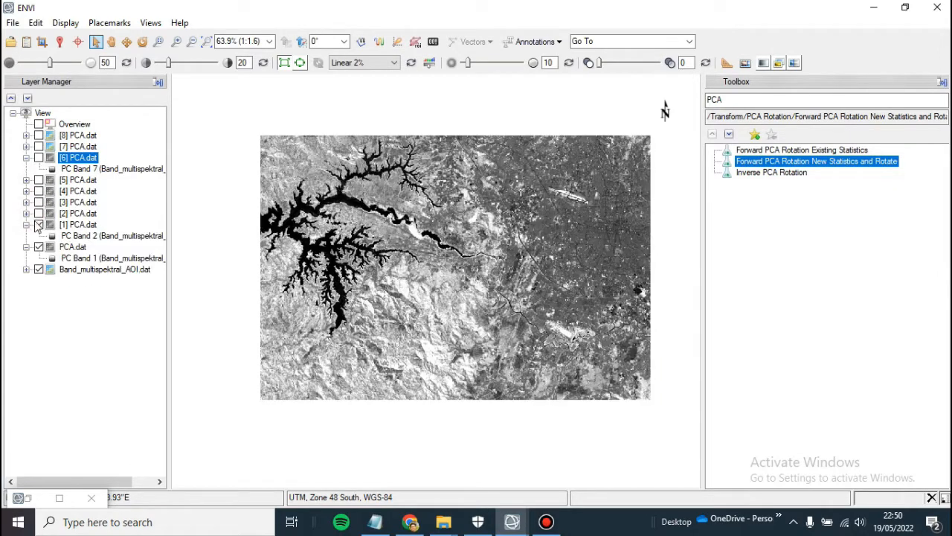
click(38, 224)
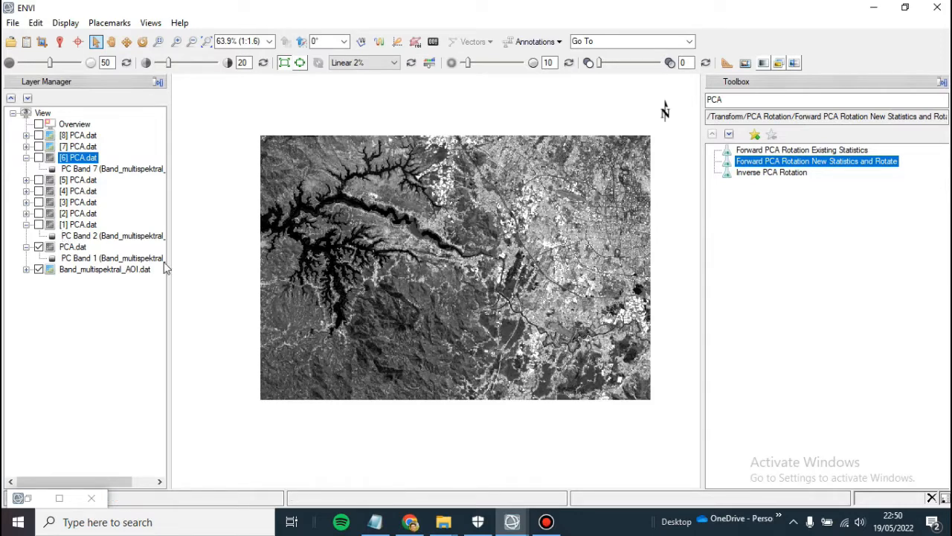
Compare PC Bands 2 through 7 by showing the layers [1] to [6] PCA.dat one after another.
click(39, 225)
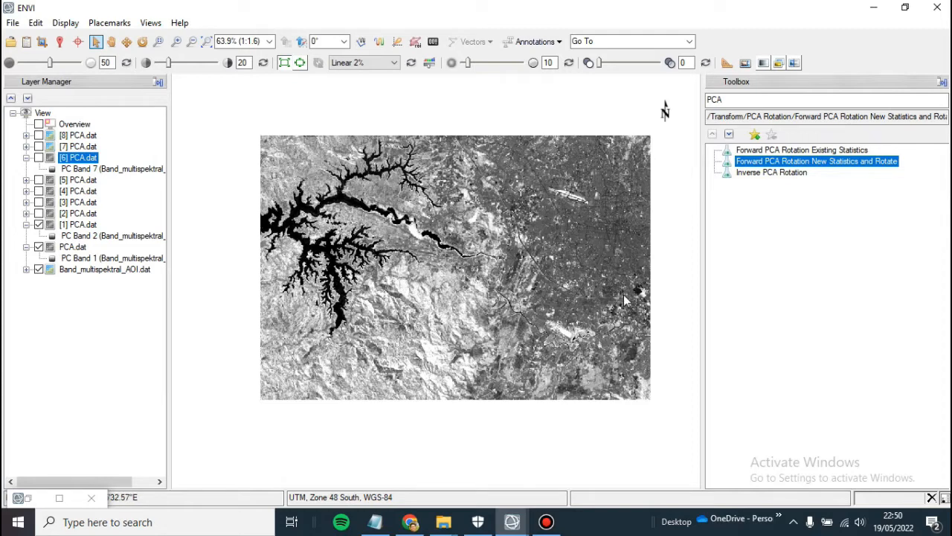
click(38, 214)
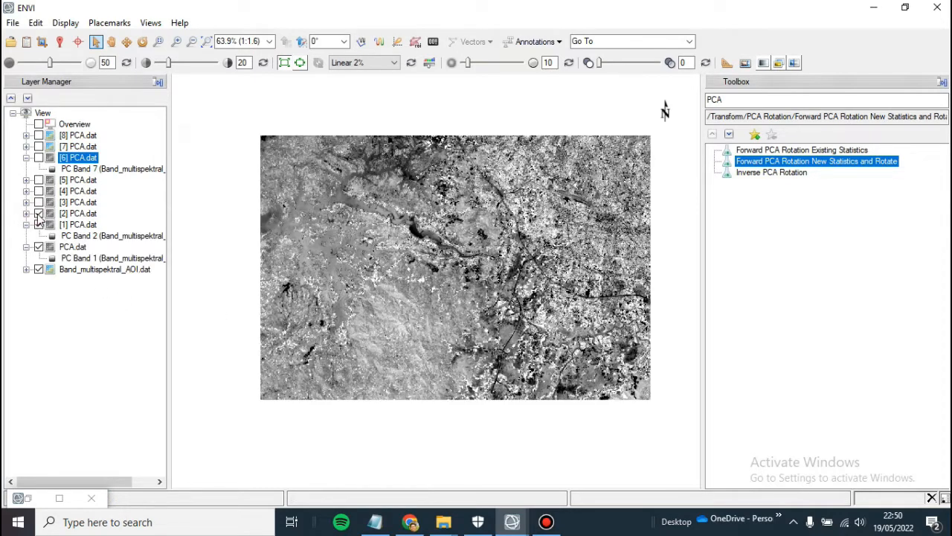
click(39, 213)
click(39, 203)
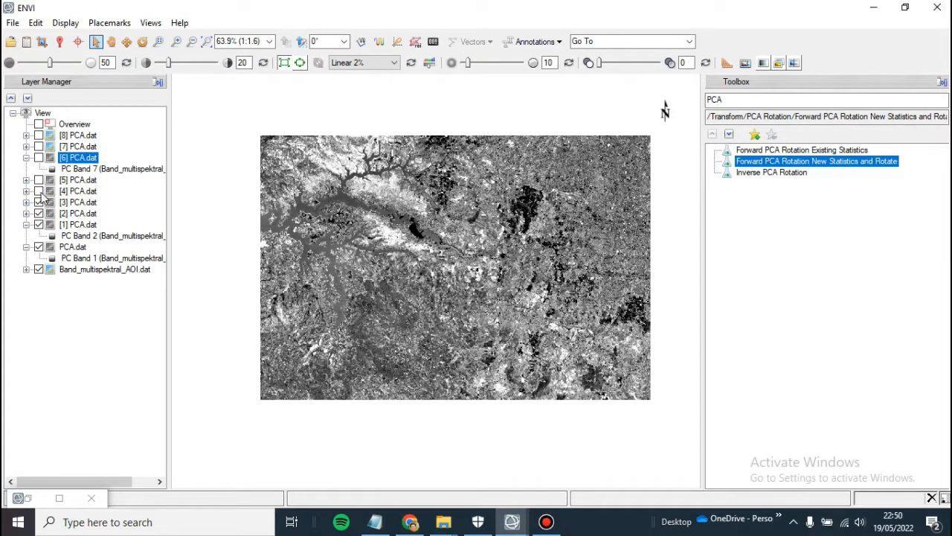
click(38, 192)
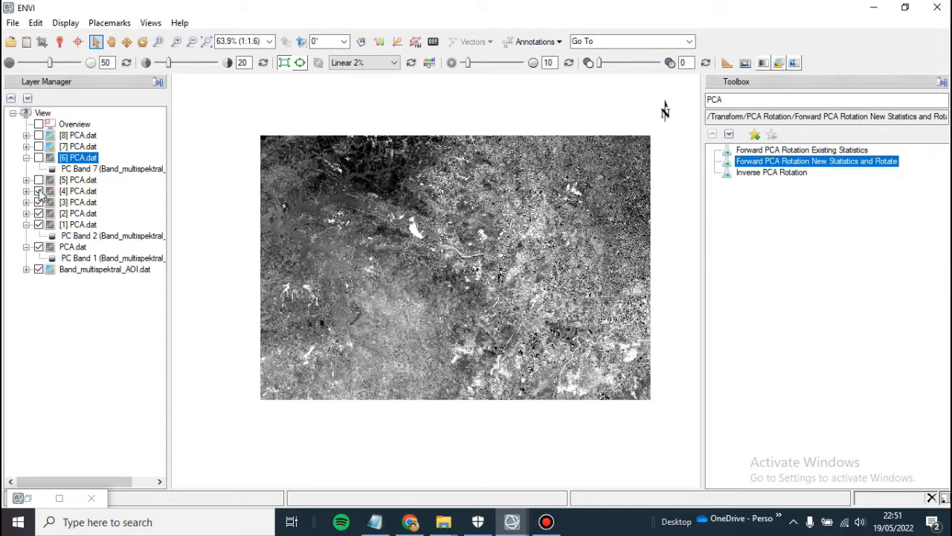
click(39, 181)
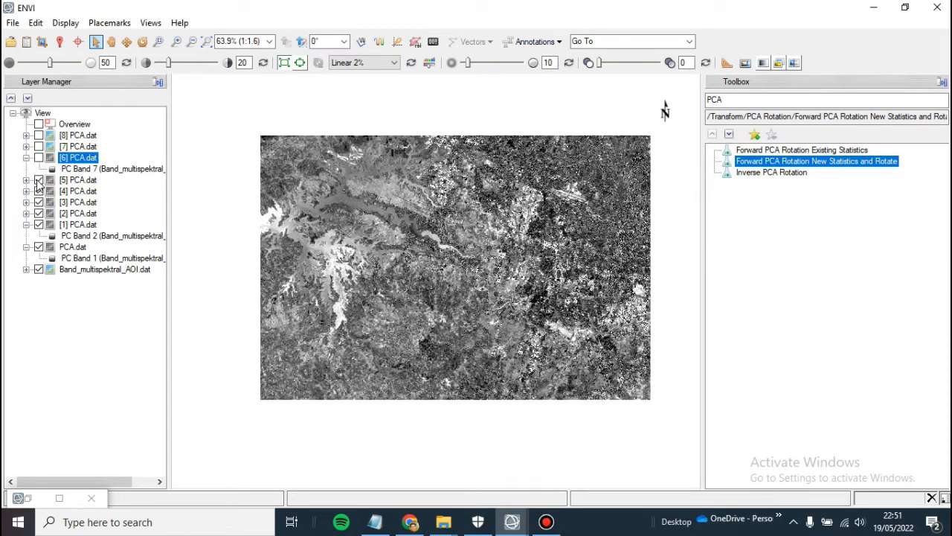
click(39, 157)
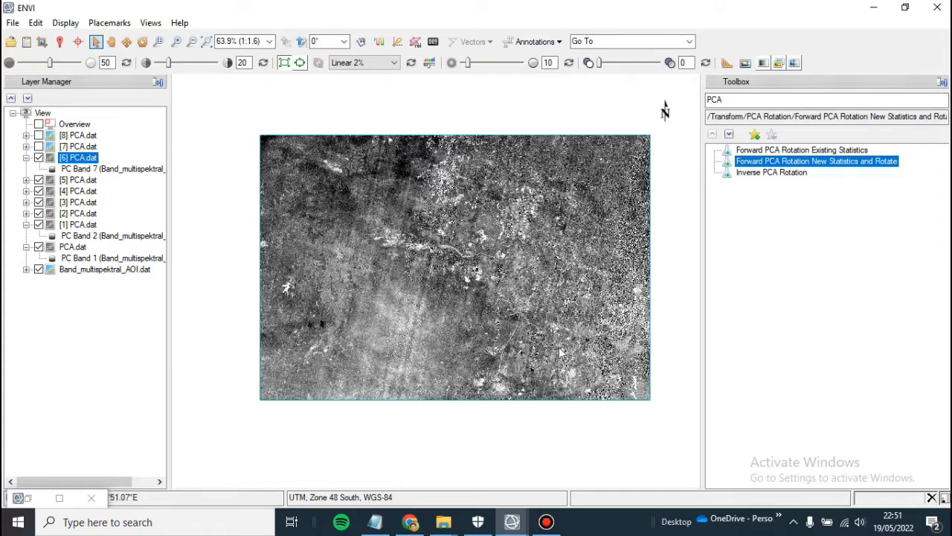
Turn off the PC Band 7 through PC Band 2 layers again to return to the PC Band 1 image.
click(39, 157)
click(39, 180)
click(39, 191)
click(38, 203)
click(38, 214)
click(38, 225)
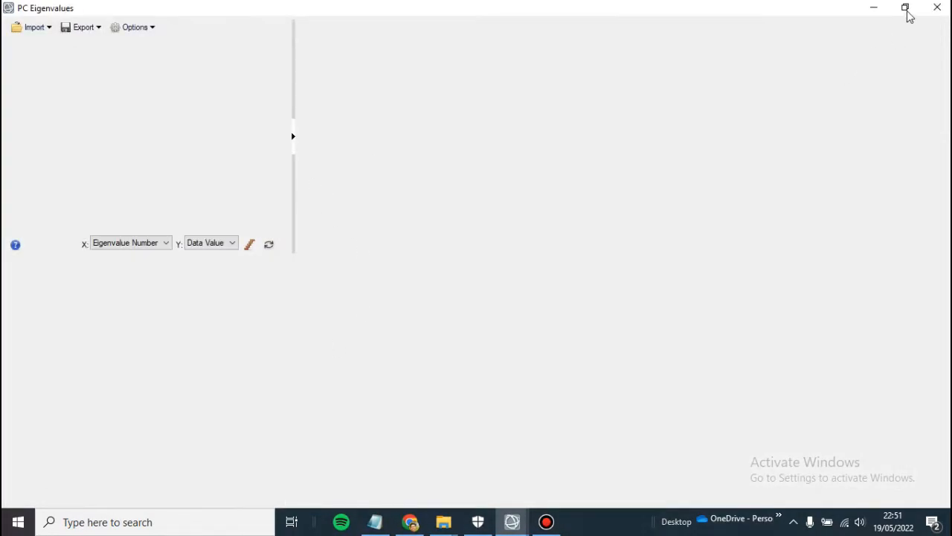
Place the PC Eigenvalues plot beside the image, compare it with the displayed PC Band 7 layer, and minimize the plot.
click(907, 11)
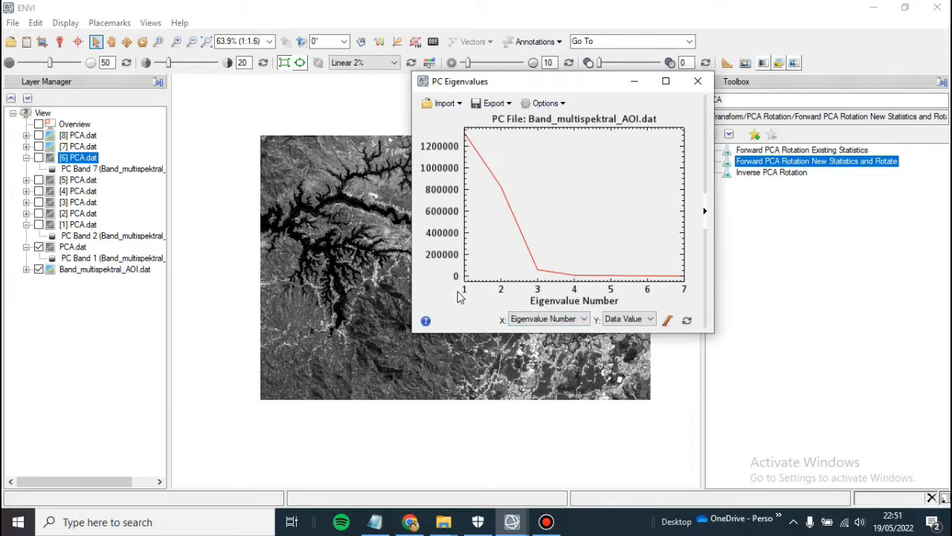
drag(465, 87, 710, 109)
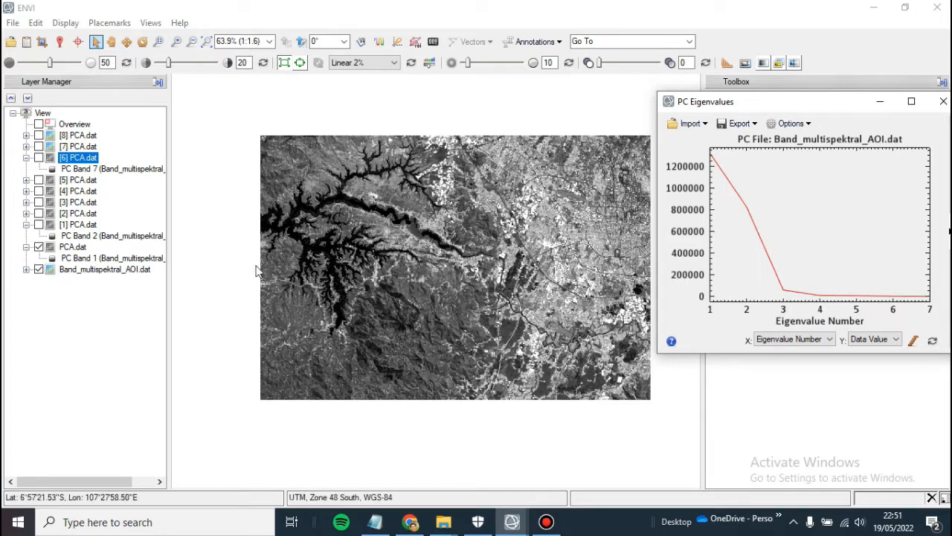
click(13, 113)
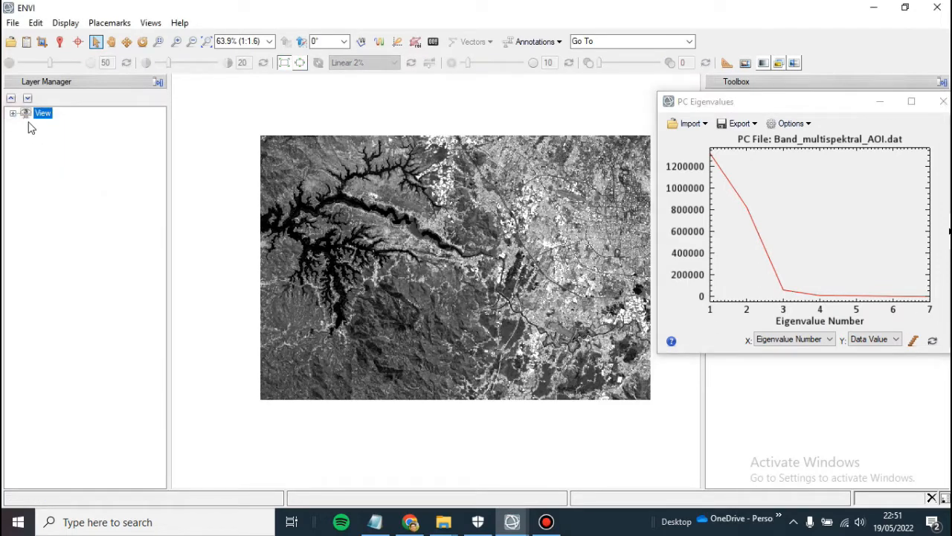
click(13, 113)
click(38, 158)
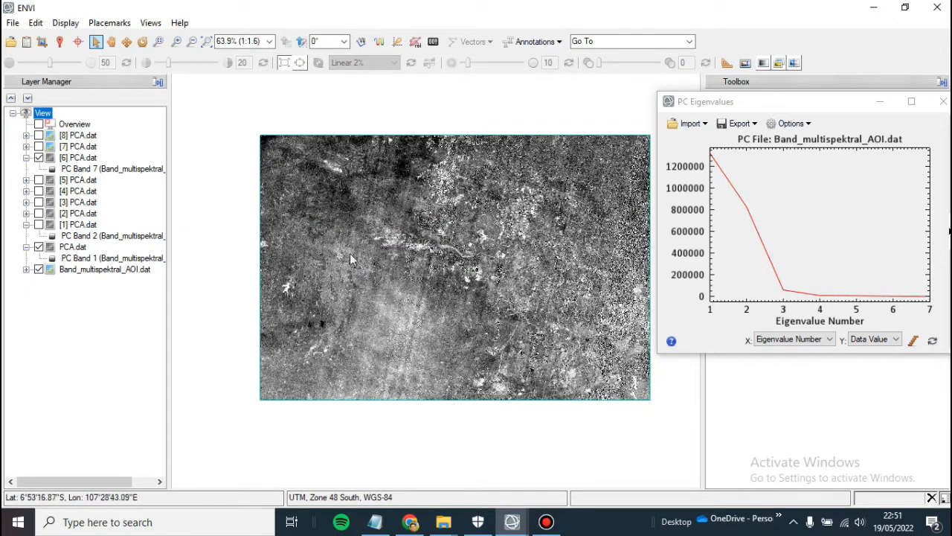
click(880, 101)
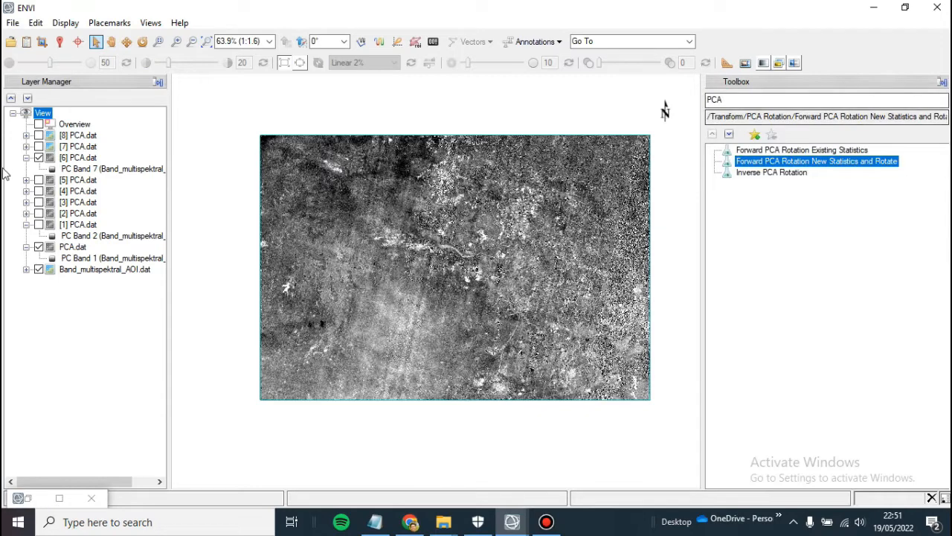
Hide the PC Band 7 and PC Band 1 layers and collapse the expanded PCA.dat entries in the layer list.
click(38, 158)
click(61, 158)
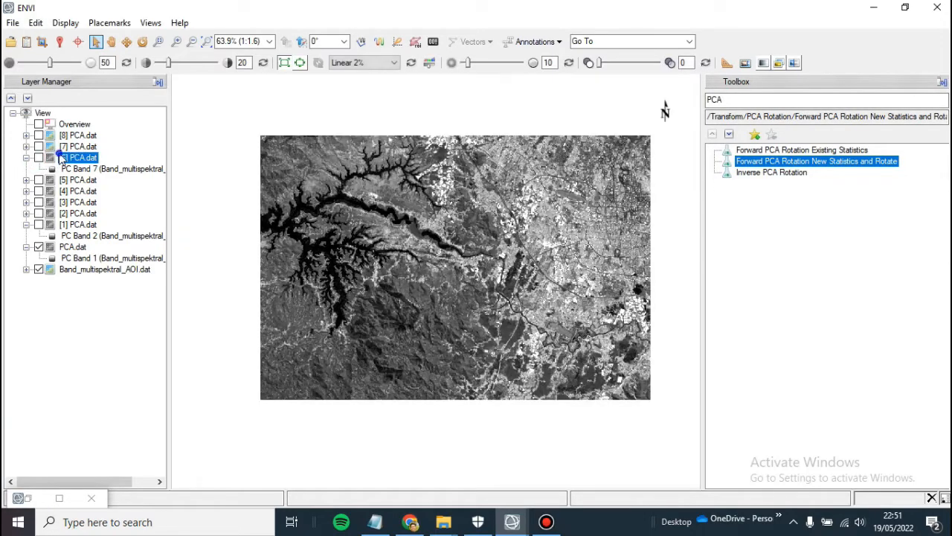
right_click(61, 159)
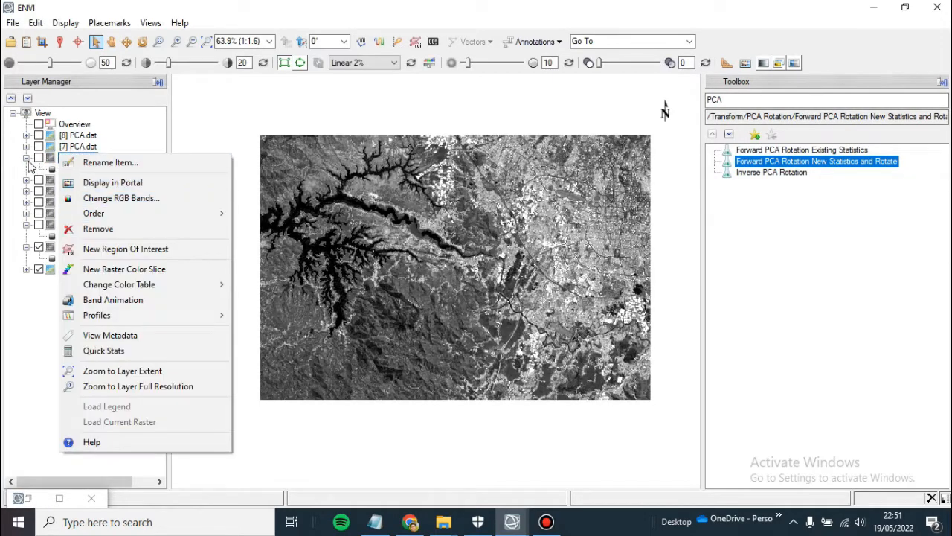
click(26, 159)
click(39, 235)
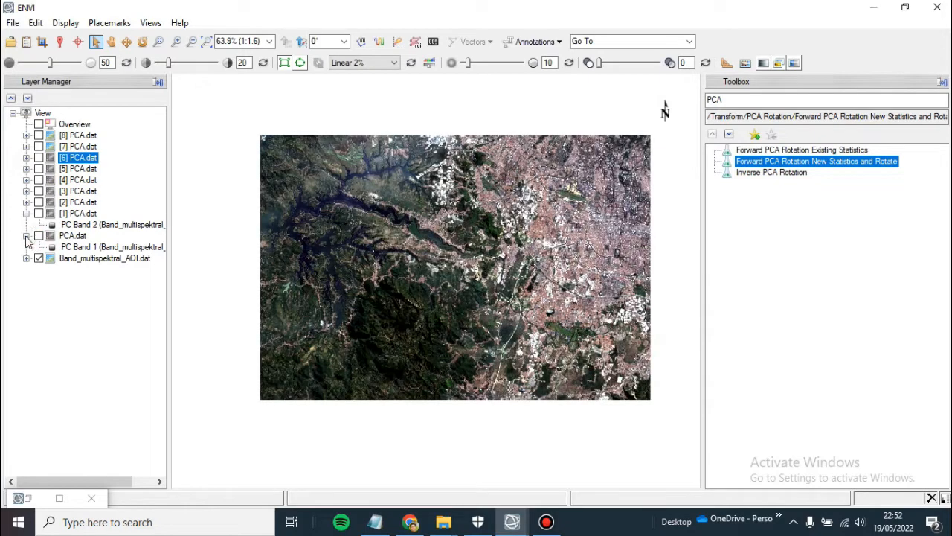
click(26, 213)
click(26, 225)
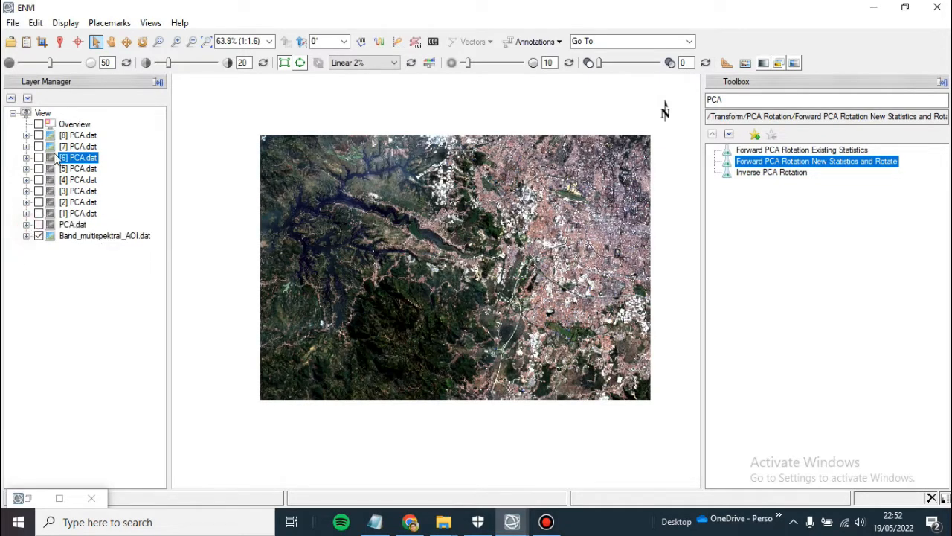
Expand the [8] and [7] PCA.dat composites to list their bands and show the PC 4-3-2 composite.
click(27, 135)
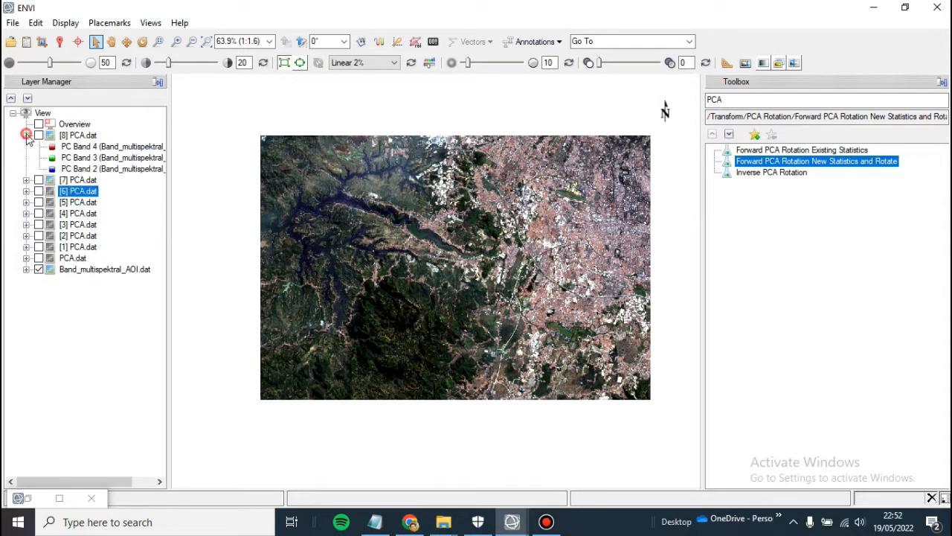
click(26, 180)
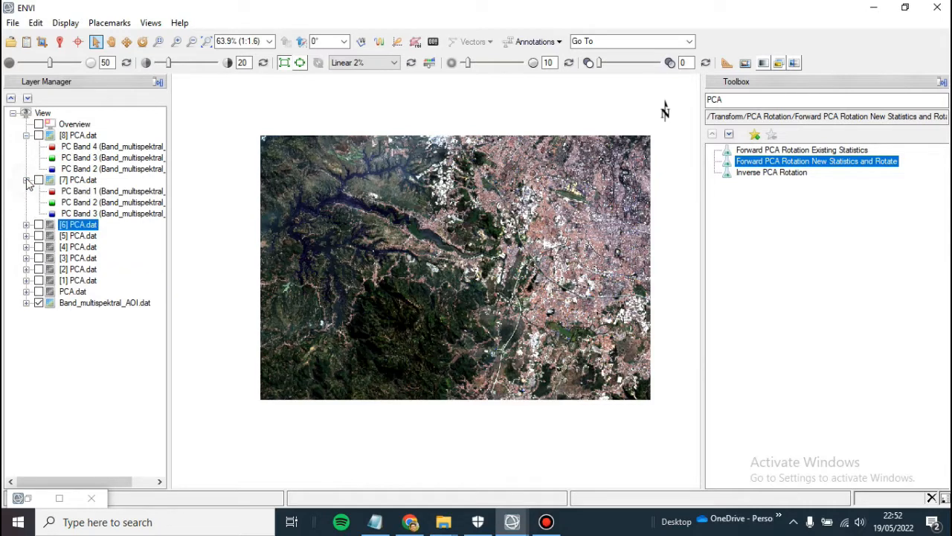
click(39, 135)
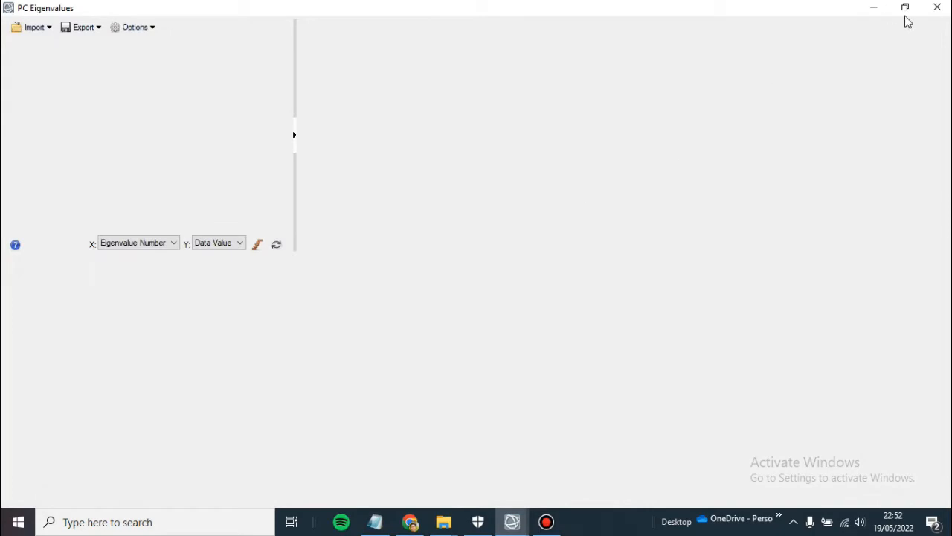
Compare the PC Eigenvalues plot with the displayed PC 4-3-2 composite, and minimize the plot.
click(906, 9)
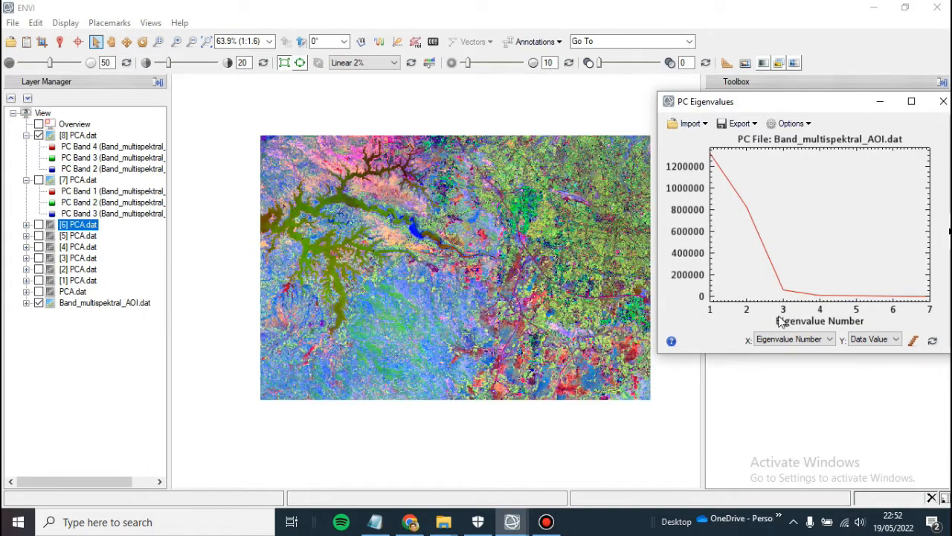
click(880, 101)
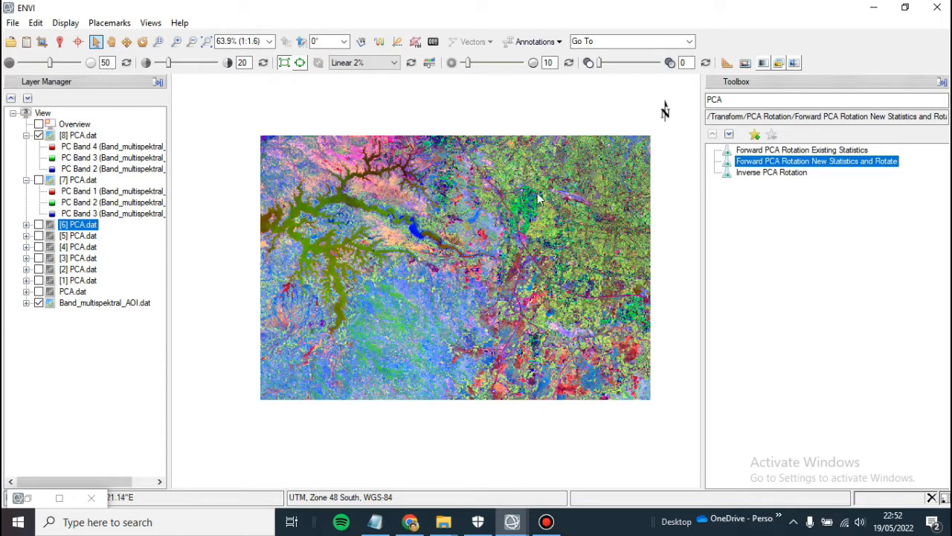
Switch from the PC 4-3-2 composite to the PC 1-2-3 composite, and hide it to view Band_multispektral_AOI.dat.
click(38, 136)
click(38, 180)
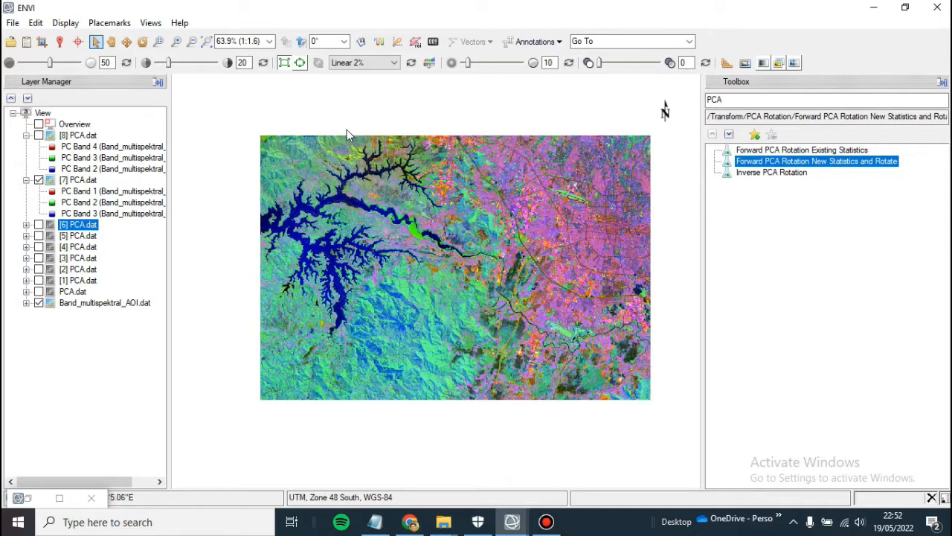
click(39, 179)
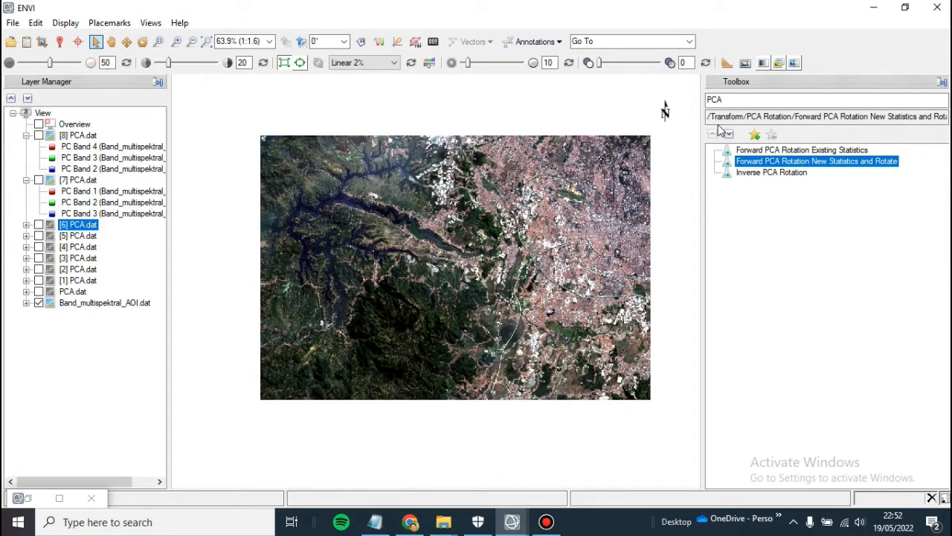
Search the toolbox for mnf and start Forward MNF Estimate Noise Statistics.
double_click(726, 101)
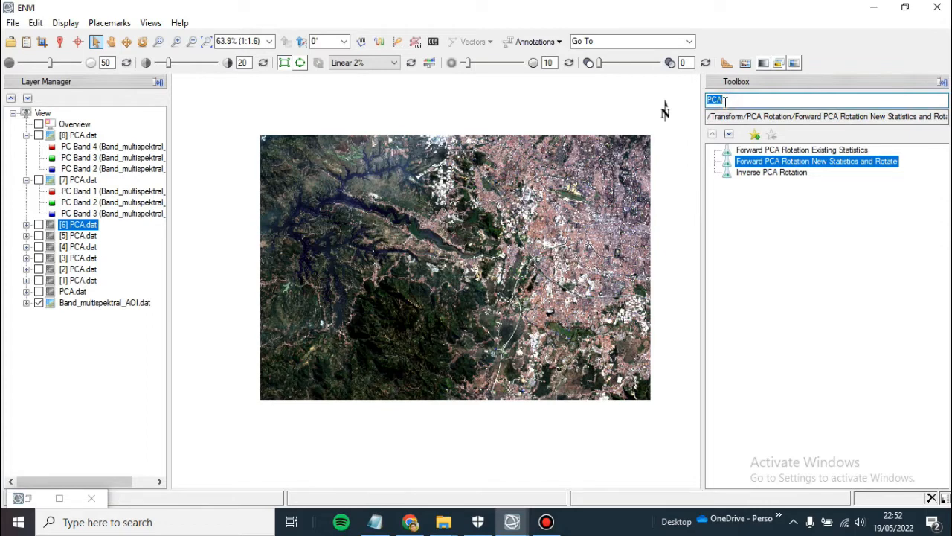
text(mn)
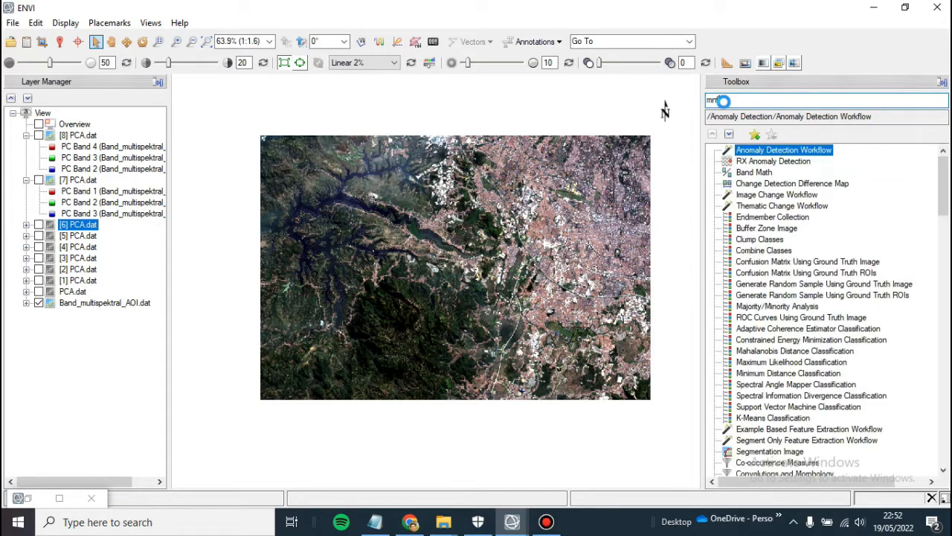
text(f)
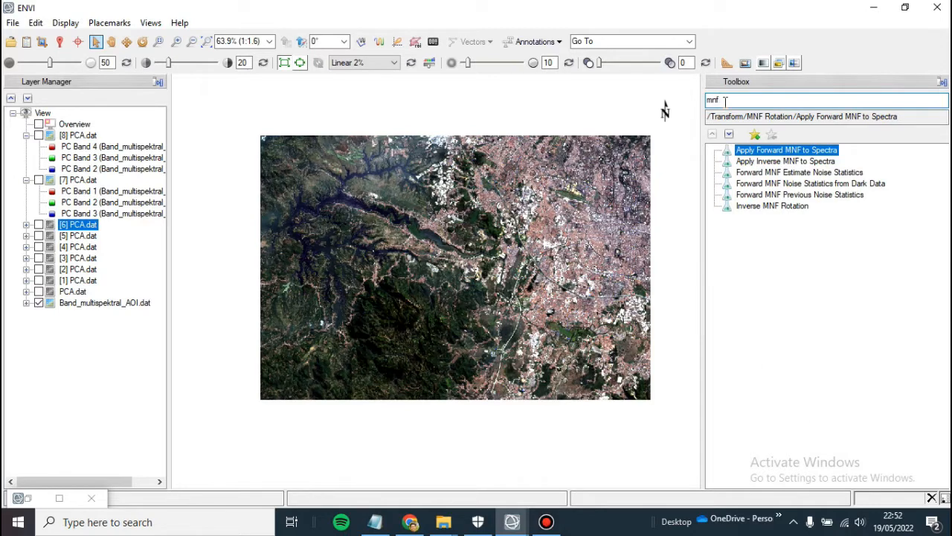
click(782, 173)
double_click(783, 173)
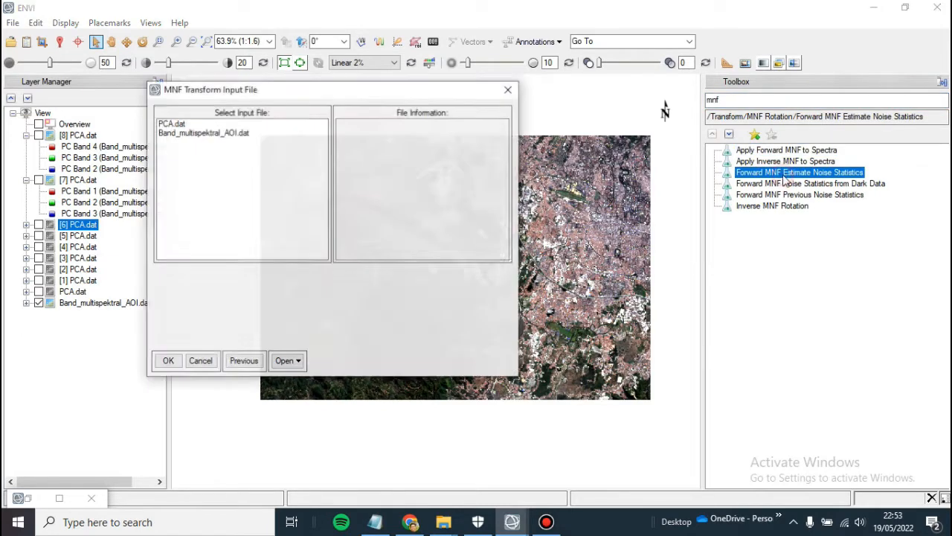
Choose Band_multispektral_AOI.dat as the MNF input and accept the full scene as the shift difference subset.
drag(232, 92, 314, 87)
click(296, 128)
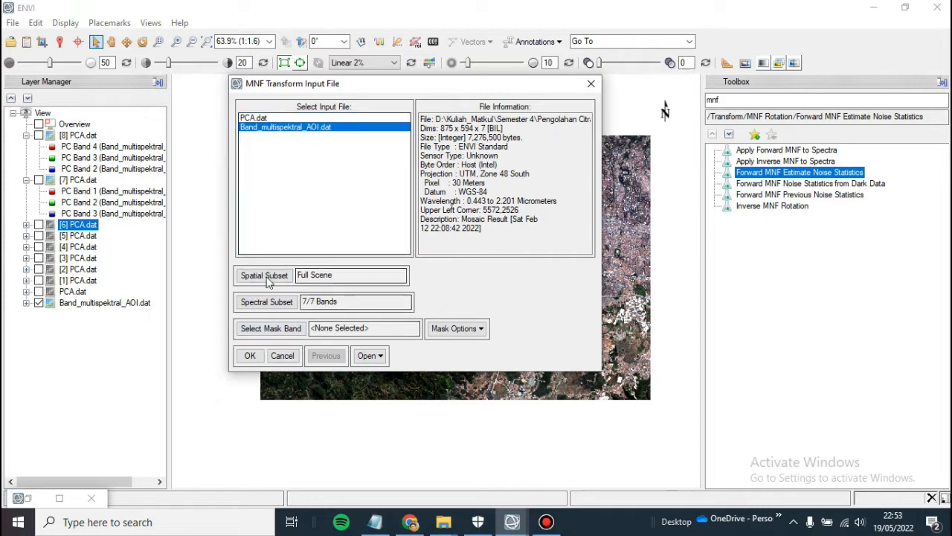
click(250, 355)
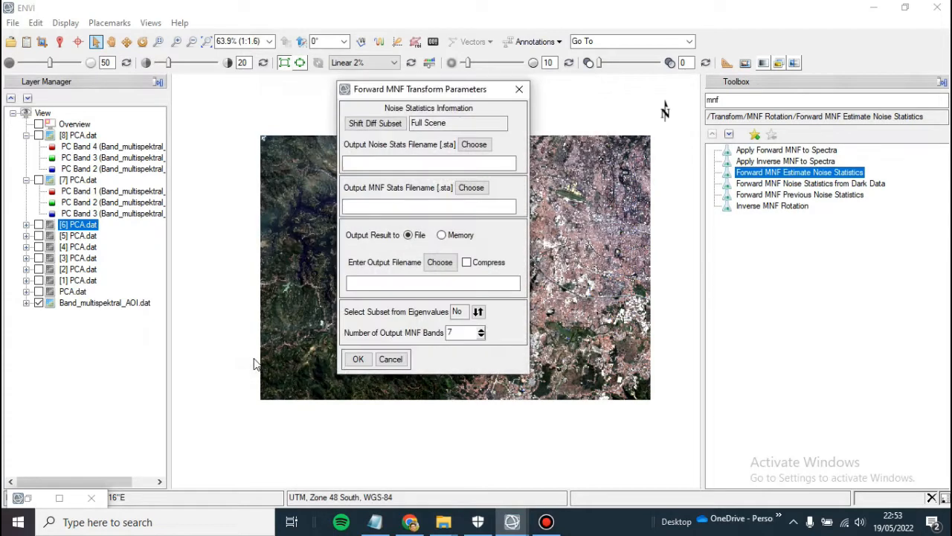
click(375, 123)
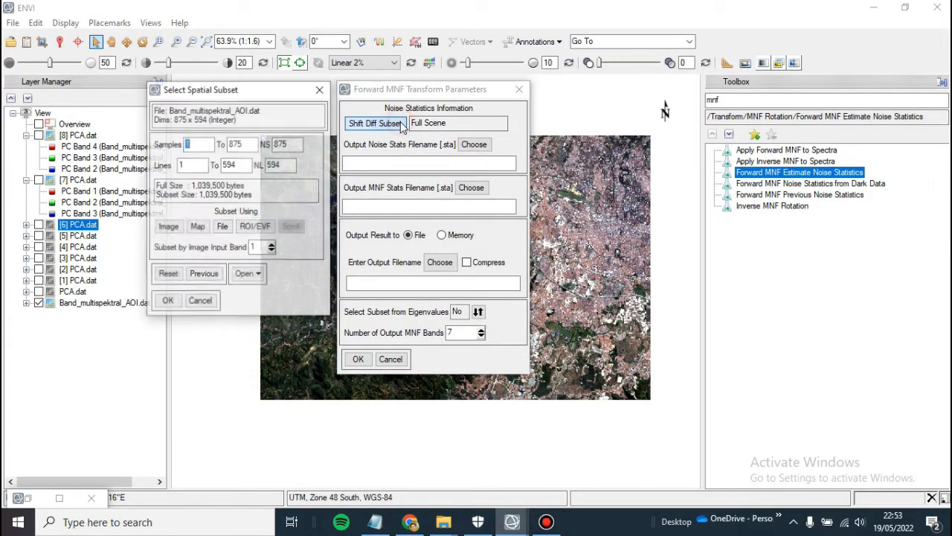
click(168, 300)
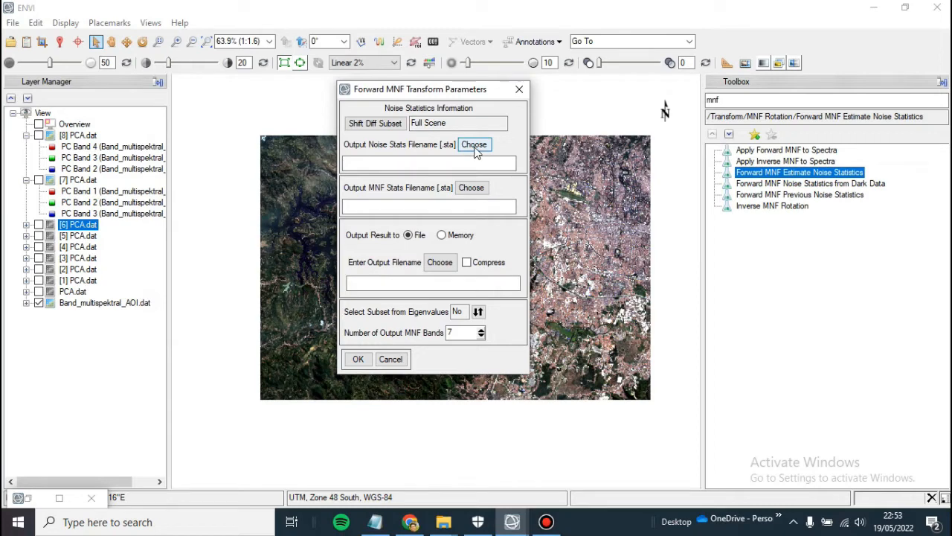
Set the output noise statistics file to MNF_noise_stat.sta in the Hasil folder and check its path.
click(475, 147)
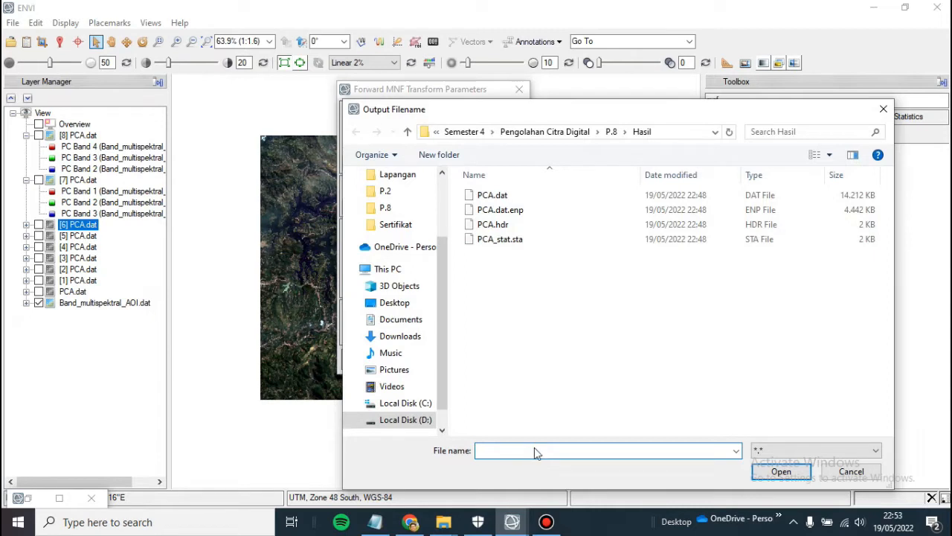
text(MNF_noise_stat)
key(Return)
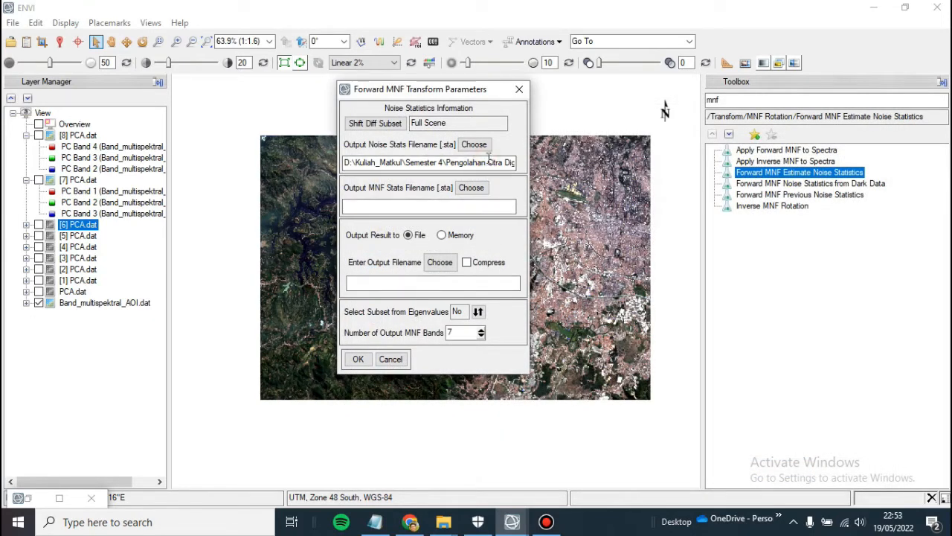
key(Right)
key(Right)
key(Right)
key(Right)
key(Right)
key(Right)
key(Right)
key(Right)
key(Right)
key(Right)
key(Right)
key(Right)
key(Right)
key(Right)
key(Right)
key(Right)
key(Right)
key(Right)
key(Right)
key(Right)
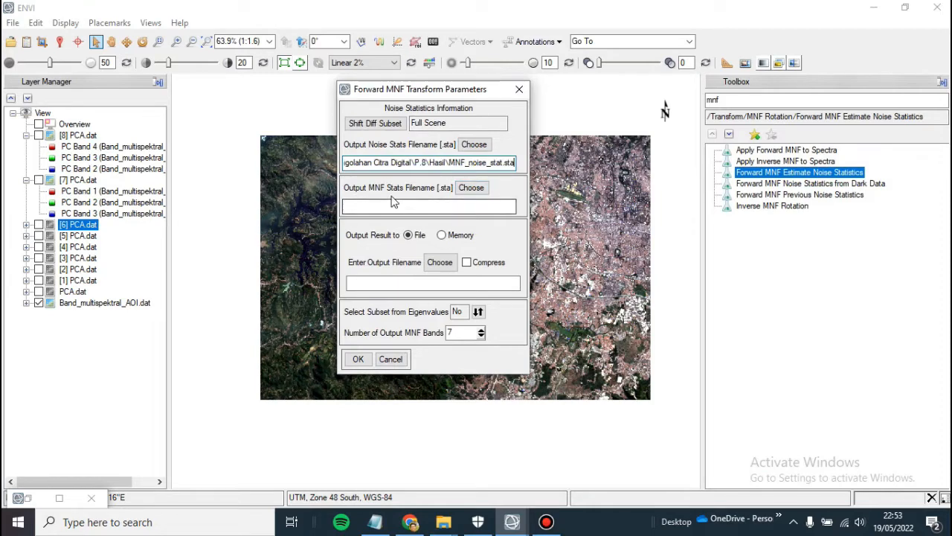
Set the output MNF statistics file to MNF_stat.sta in the Hasil folder and check its path.
click(479, 189)
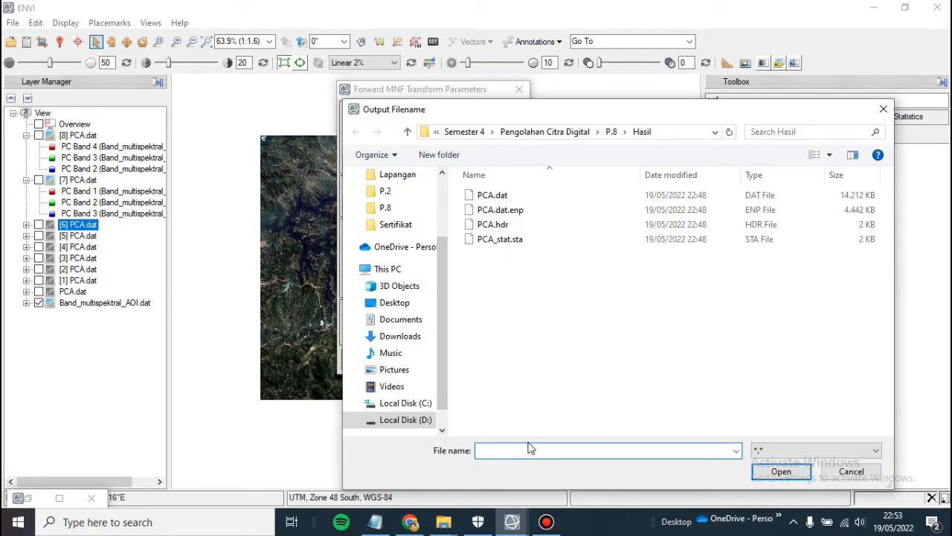
text(MNF_stat)
key(Return)
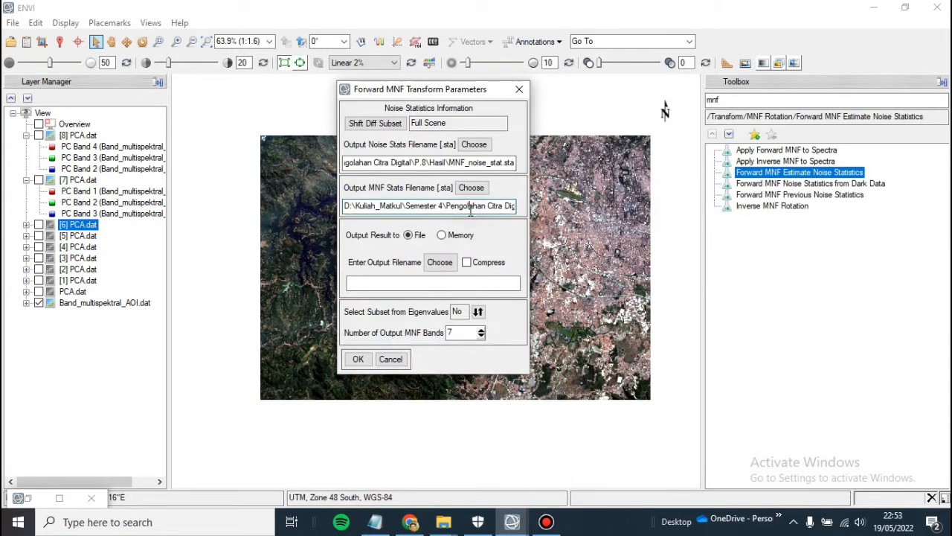
key(Right)
key(Right)
key(Right)
key(Right)
key(Right)
key(Right)
key(Right)
key(Right)
key(Right)
key(Right)
key(Right)
key(Right)
key(Right)
key(Right)
key(Right)
key(Right)
key(Right)
key(Right)
key(Right)
key(Right)
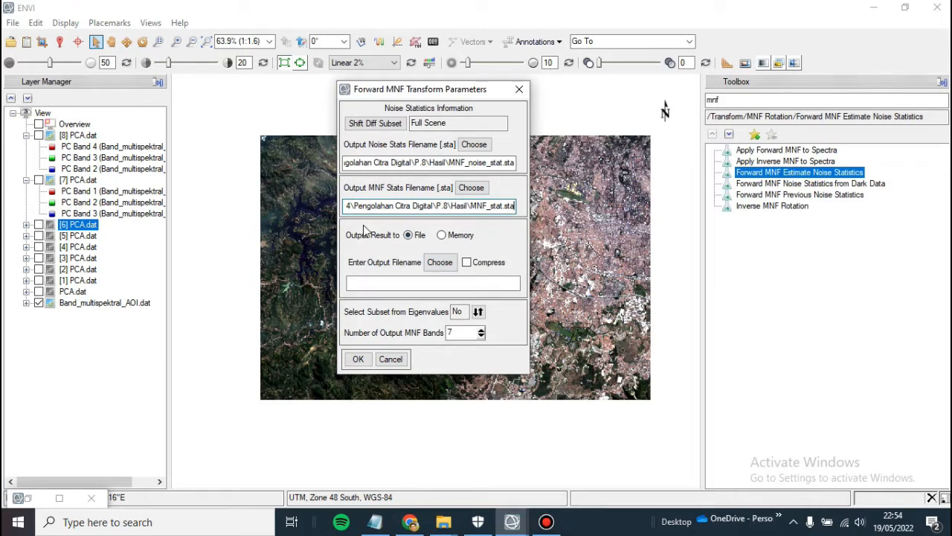
Name the output file MNF in the Hasil folder, run the transform with 7 output bands, and move the MNF Eigenvalues plot aside.
click(446, 264)
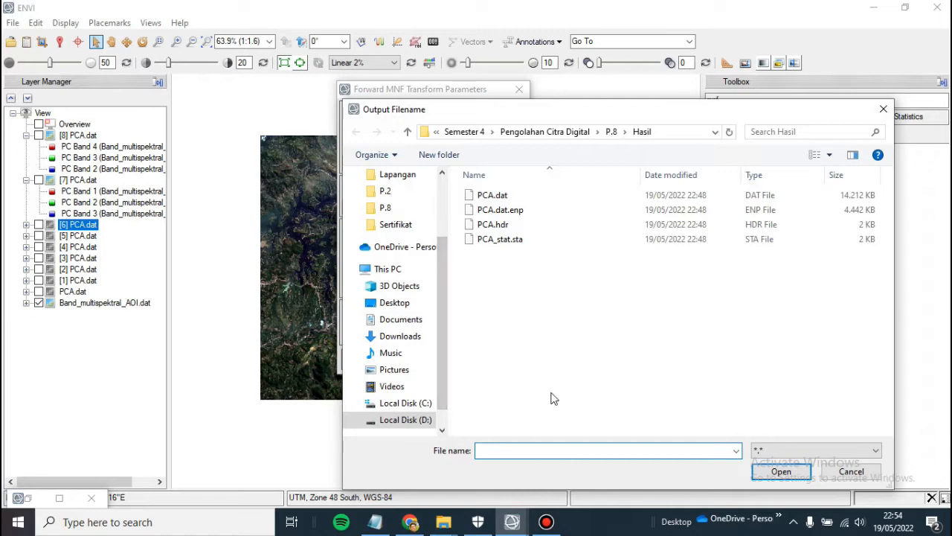
text(MNF)
key(Return)
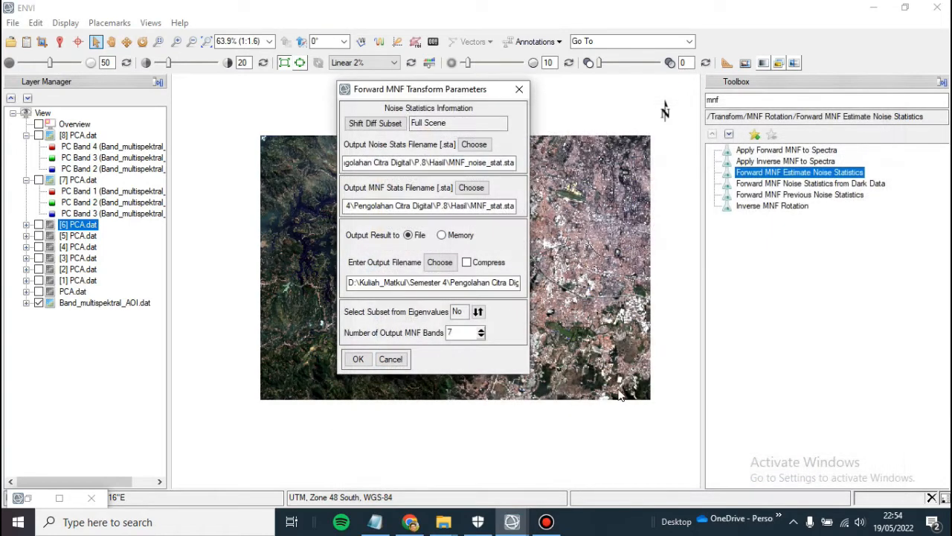
key(Right)
key(Right)
key(Right)
key(Right)
key(Right)
key(Right)
key(Right)
key(Right)
key(Right)
key(Right)
key(Right)
key(Right)
key(Right)
key(Right)
key(Right)
key(Right)
key(Right)
key(Right)
key(Right)
key(Right)
key(Right)
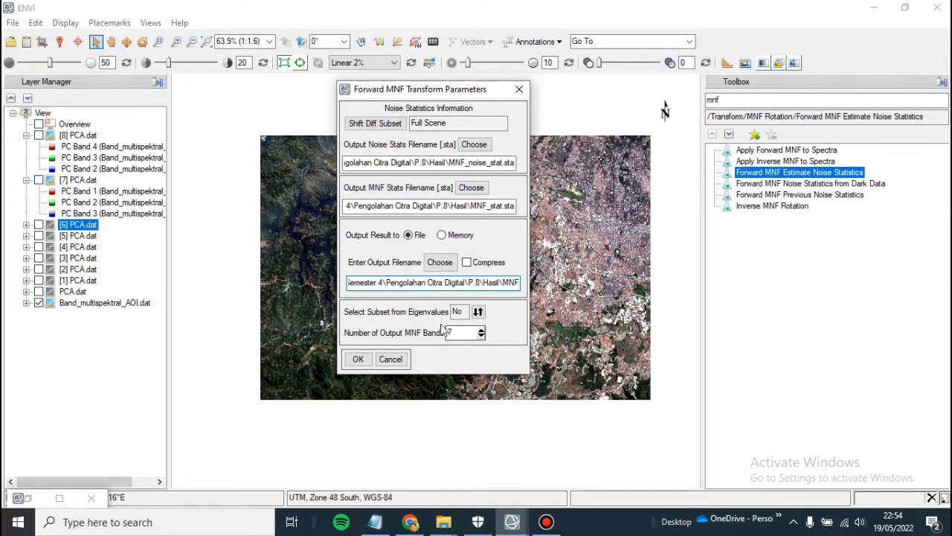
click(356, 360)
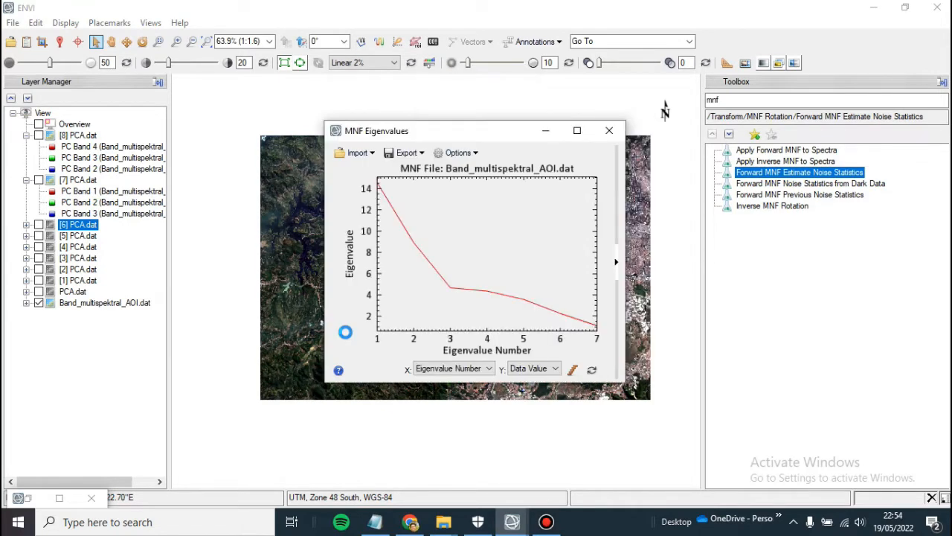
drag(390, 135, 562, 143)
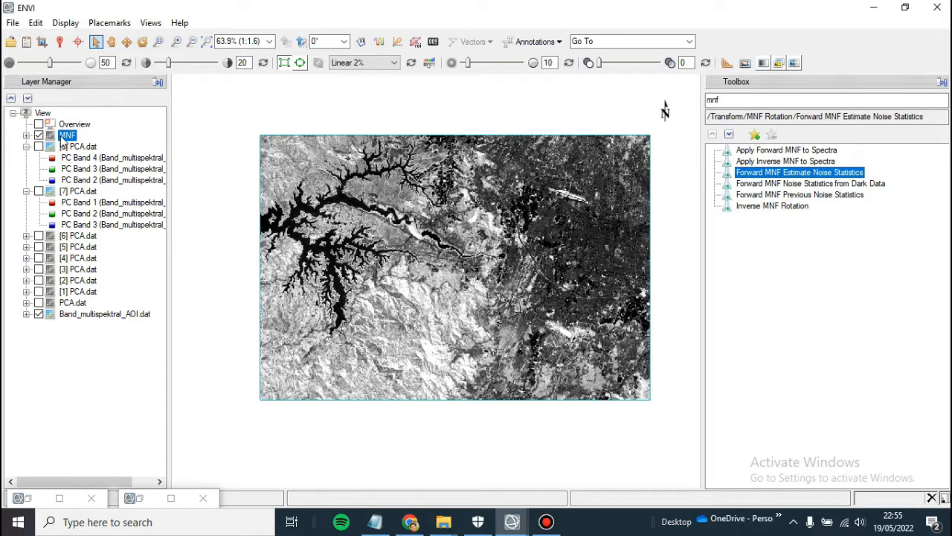
Collapse the other files in the Data Manager and load MNF Bands 2 through 7 as separate grayscale layers.
right_click(62, 142)
click(29, 45)
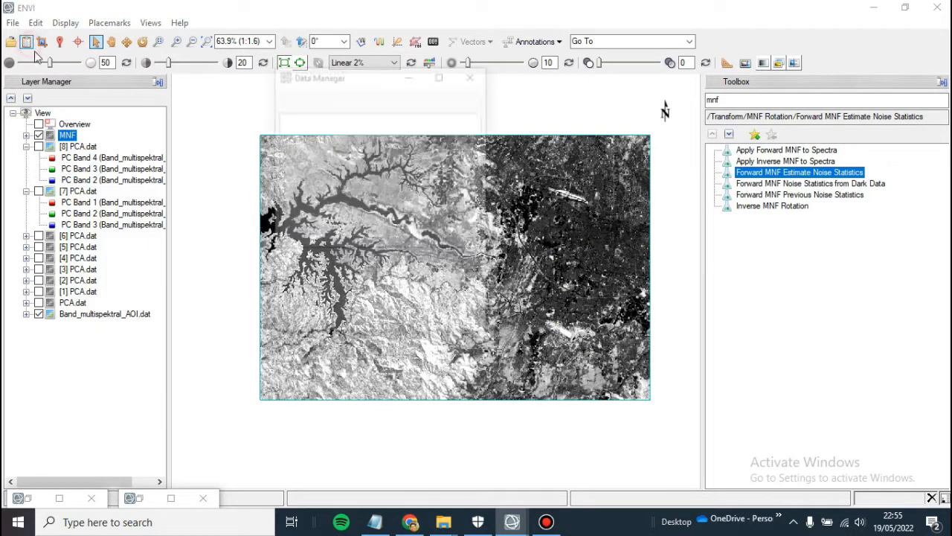
click(283, 121)
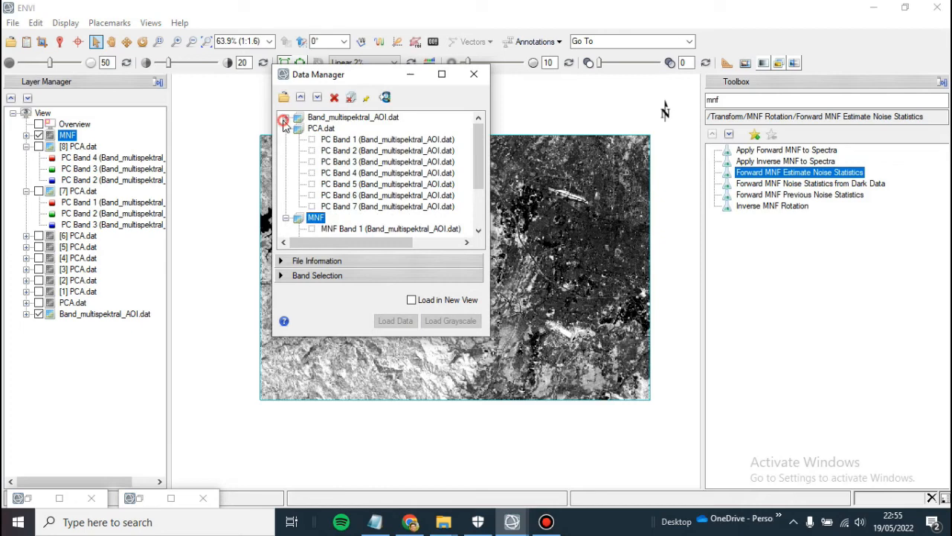
click(286, 129)
click(315, 162)
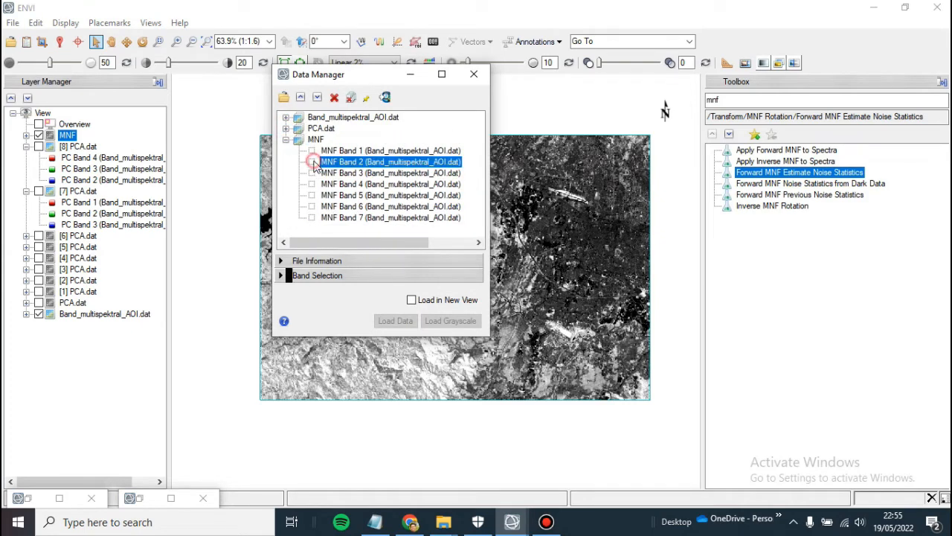
click(443, 321)
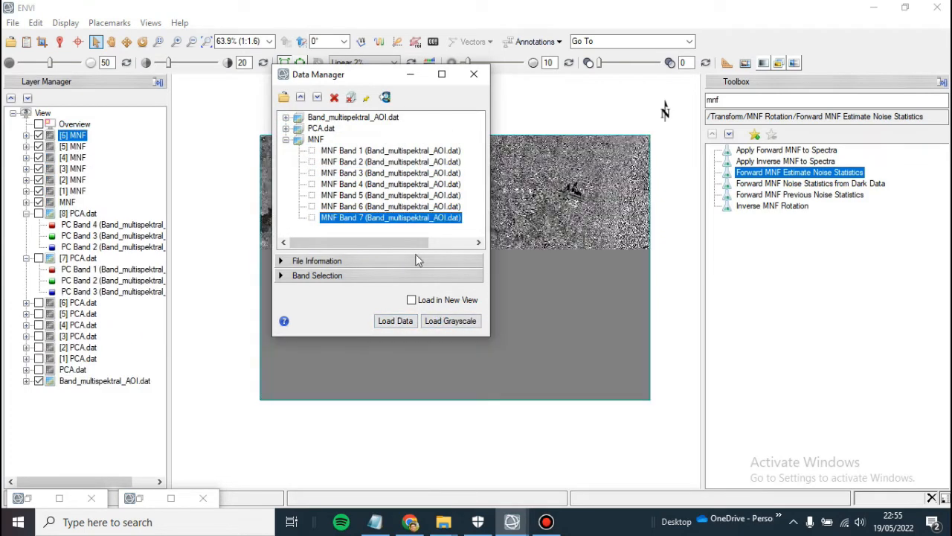
Load an RGB composite with MNF Band 1 as red, Band 2 as green and Band 3 as blue.
click(327, 150)
click(327, 161)
click(327, 172)
click(385, 327)
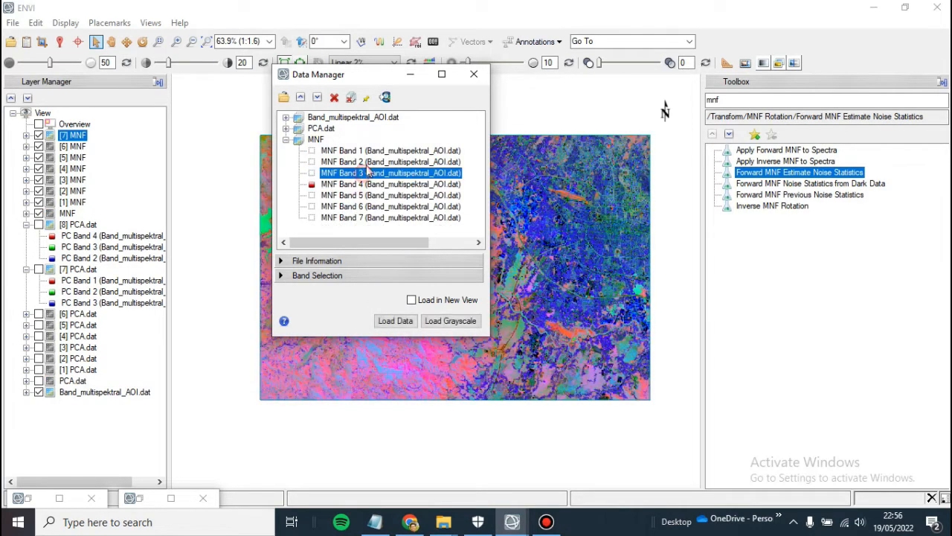
Load an RGB composite with MNF Band 4 as red, Band 3 as green and Band 2 as blue, and close the Data Manager.
click(367, 172)
click(367, 161)
click(395, 321)
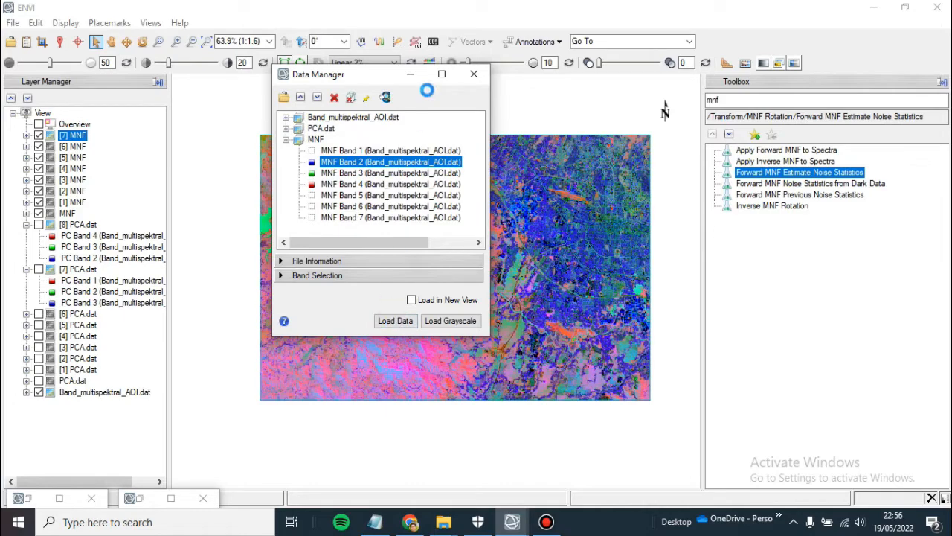
click(473, 74)
Hide the [8] and [7] MNF composites and expand the MNF and [6] MNF layers to list their bands.
click(39, 136)
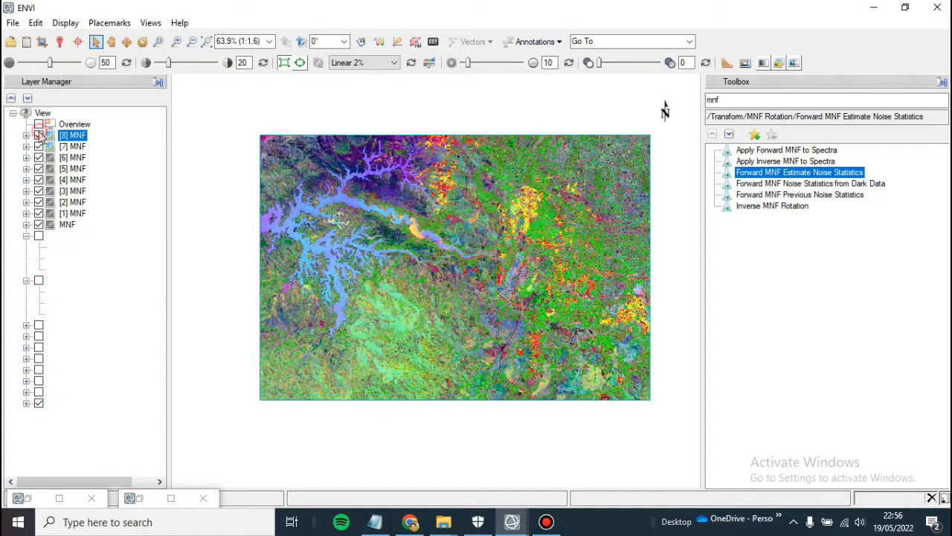
click(39, 147)
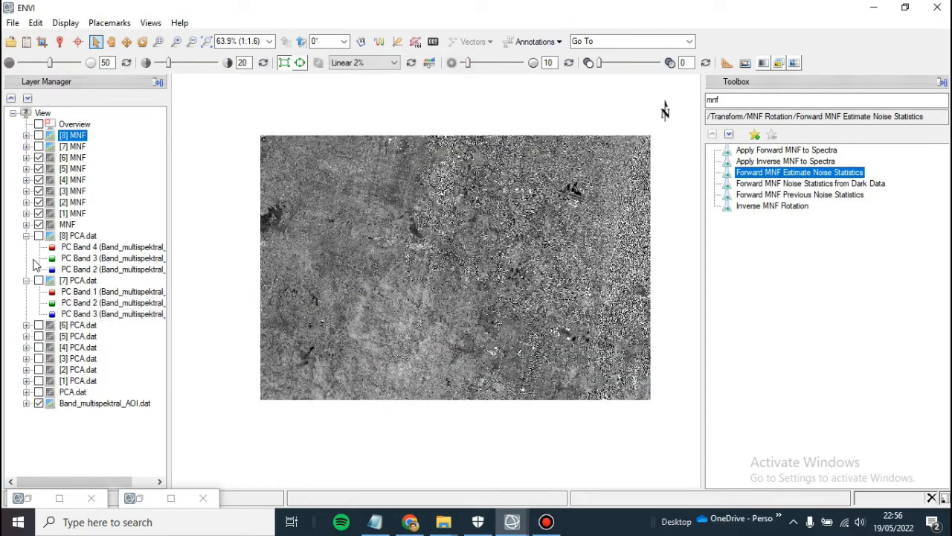
click(26, 225)
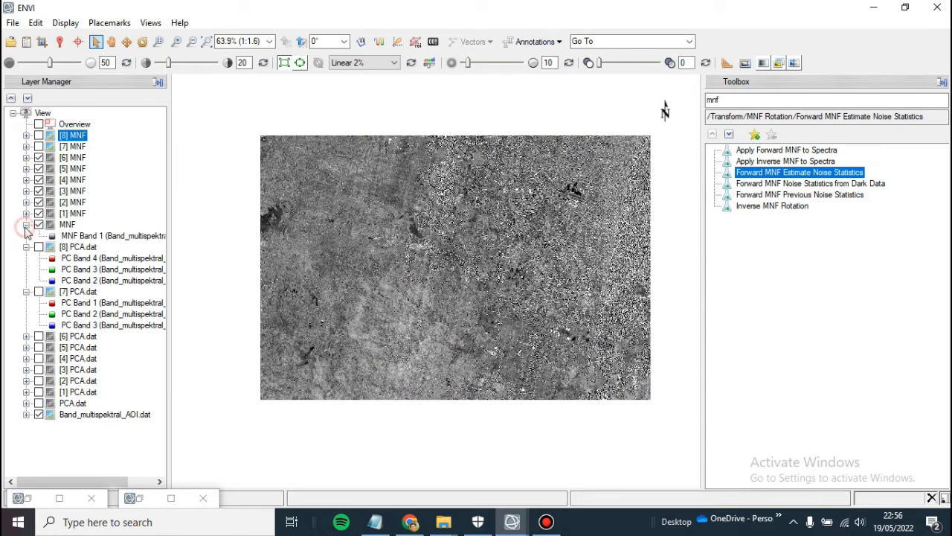
click(26, 157)
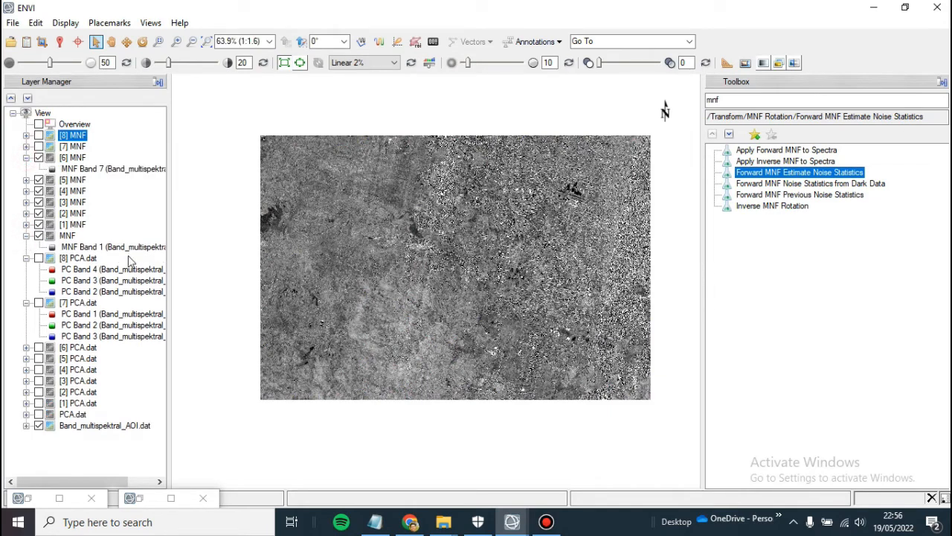
Hide the [6], [5] and [4] MNF grayscale layers one at a time to view each band, collapsing the [6] and [5] entries.
click(37, 157)
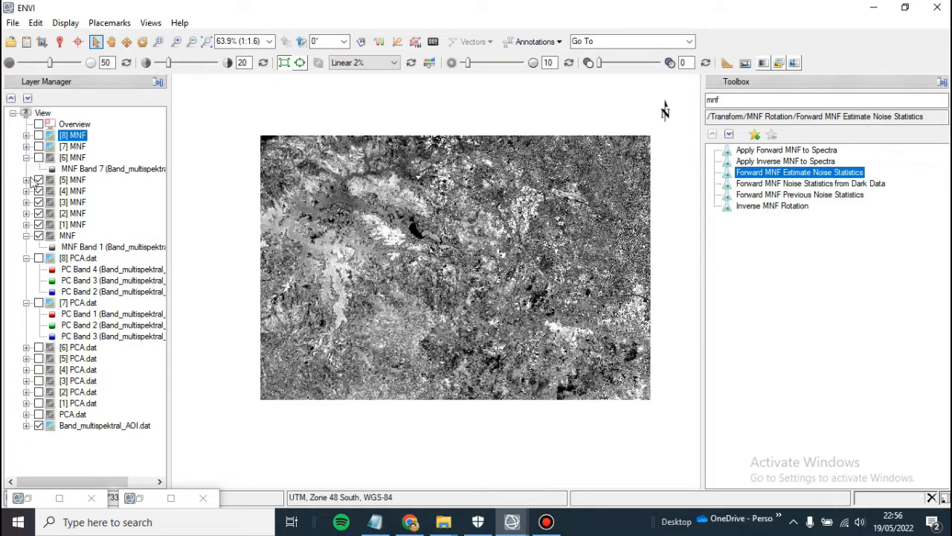
click(38, 181)
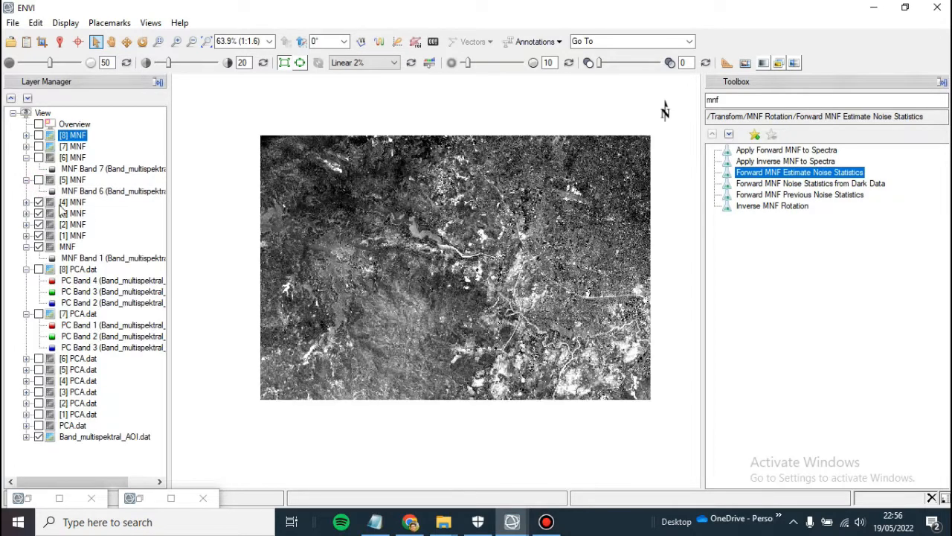
click(26, 202)
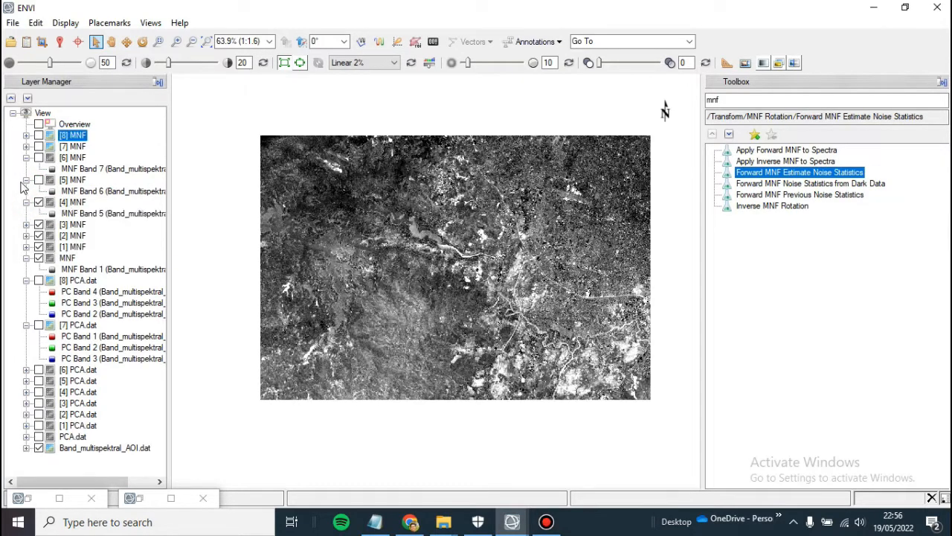
click(27, 180)
click(26, 158)
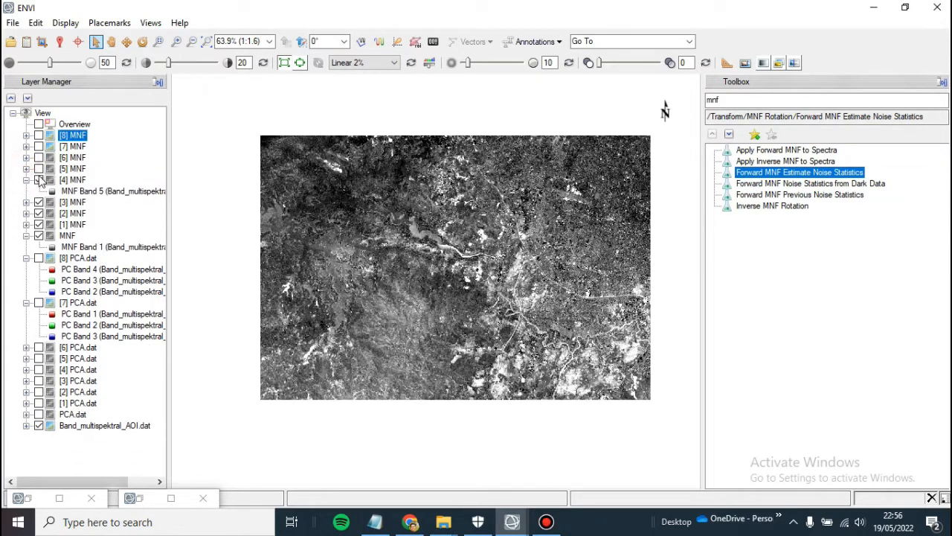
click(38, 180)
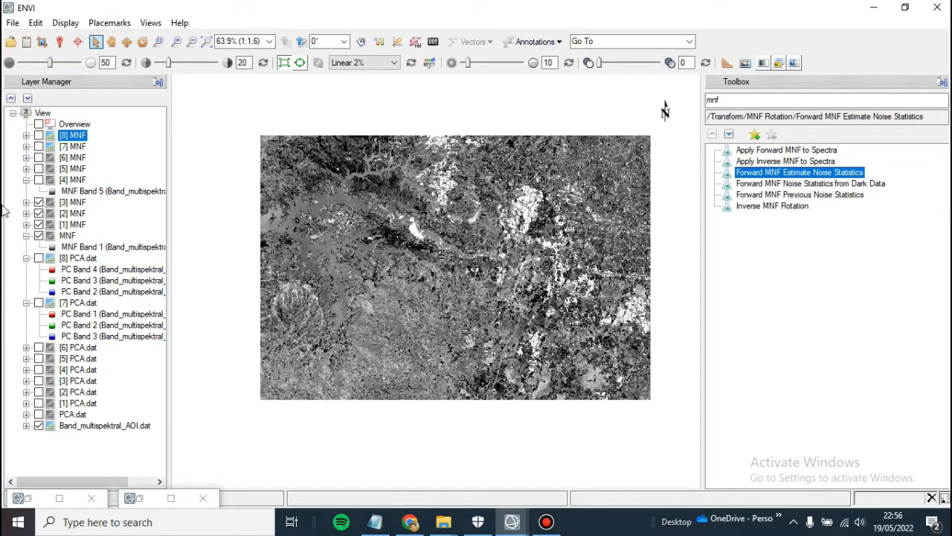
Hide the [3], [2], [1] and unnumbered MNF grayscale layers one after another to view each remaining band.
click(39, 202)
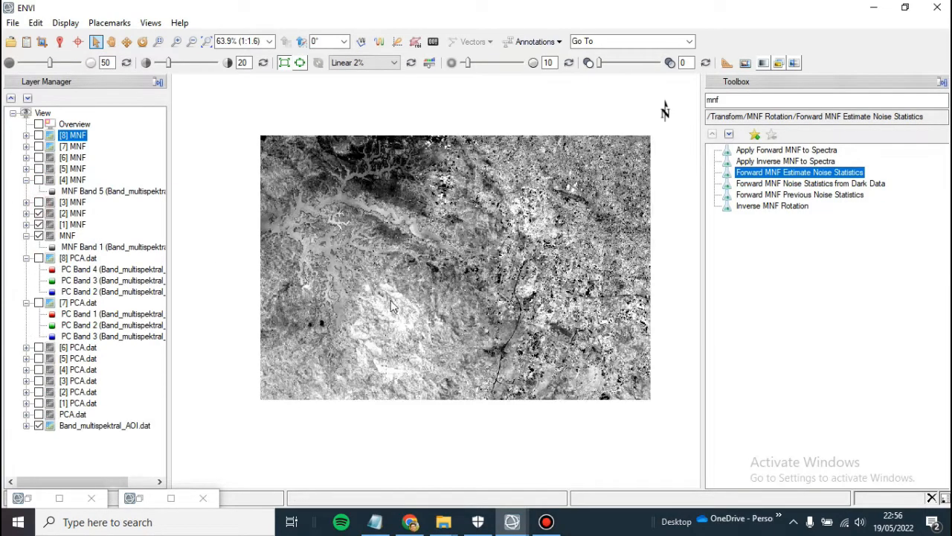
click(38, 214)
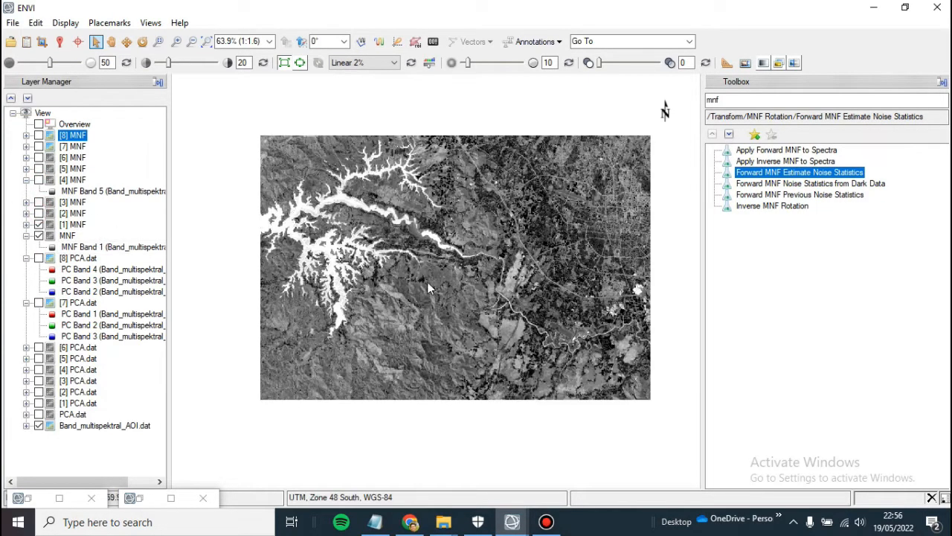
click(38, 235)
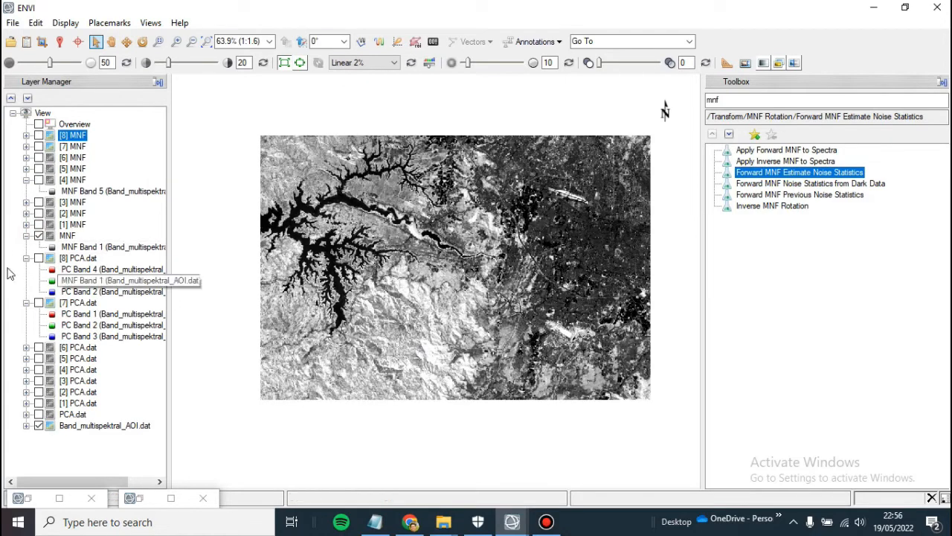
click(39, 236)
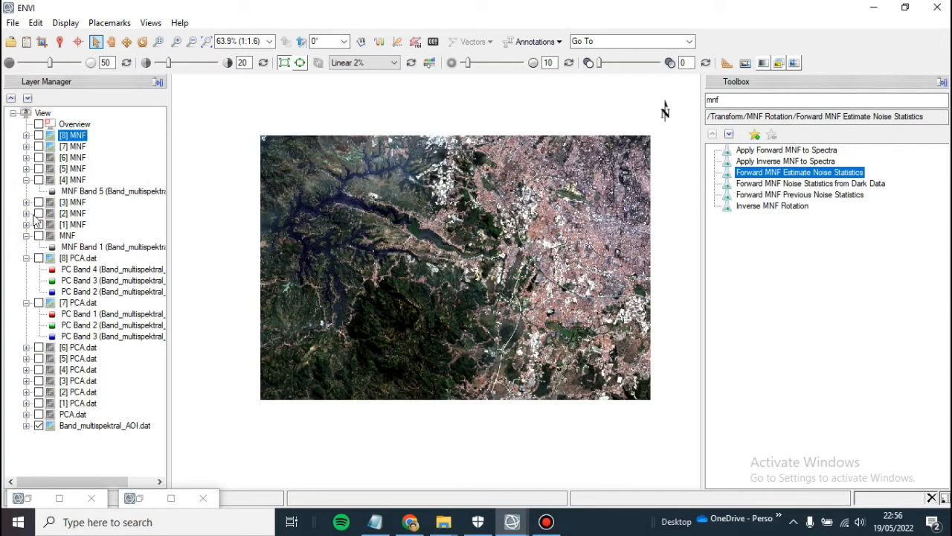
Expand the [8] MNF composite, show it briefly to examine MNF Bands 4, 3 and 2 in RGB, and hide it again.
click(26, 180)
click(26, 136)
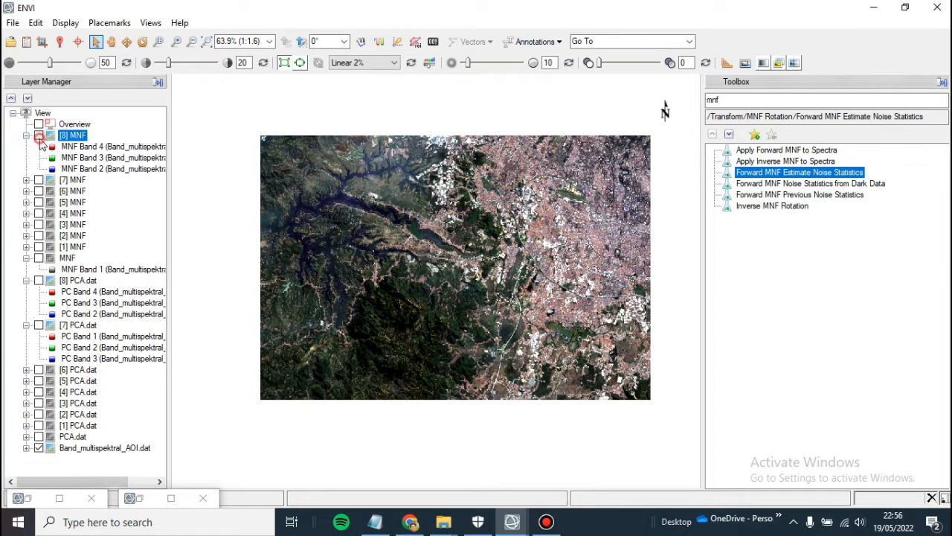
click(39, 136)
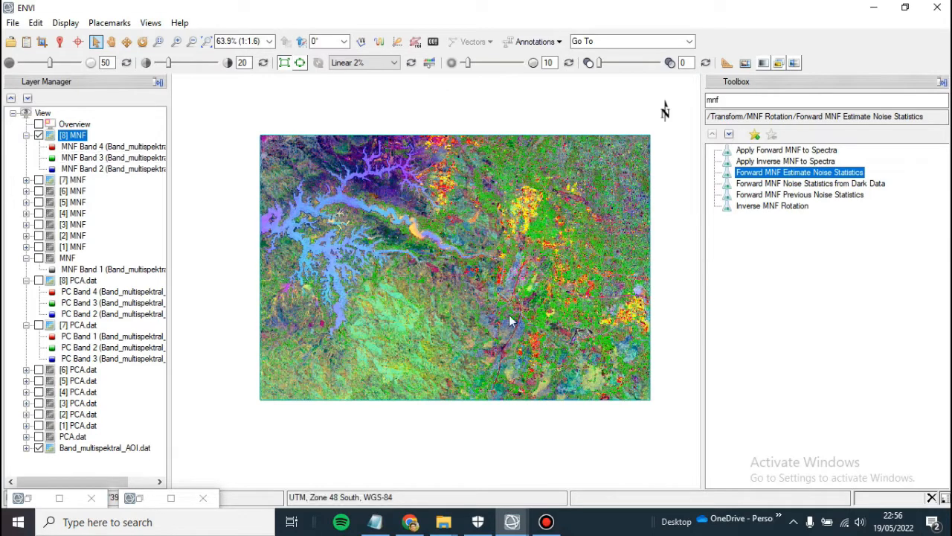
click(39, 135)
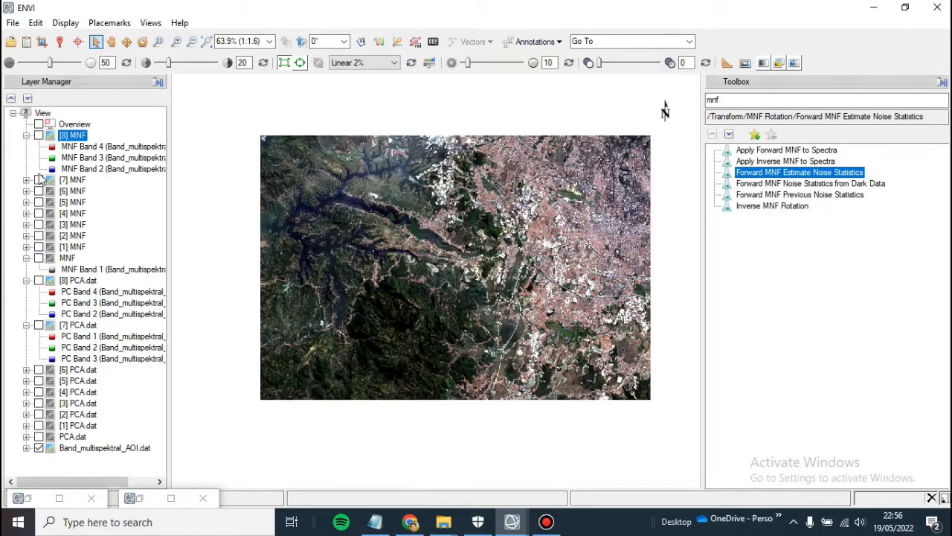
Display the [7] MNF composite with its bands listed, and collapse the unnumbered MNF layer in the layer list.
click(27, 180)
click(38, 180)
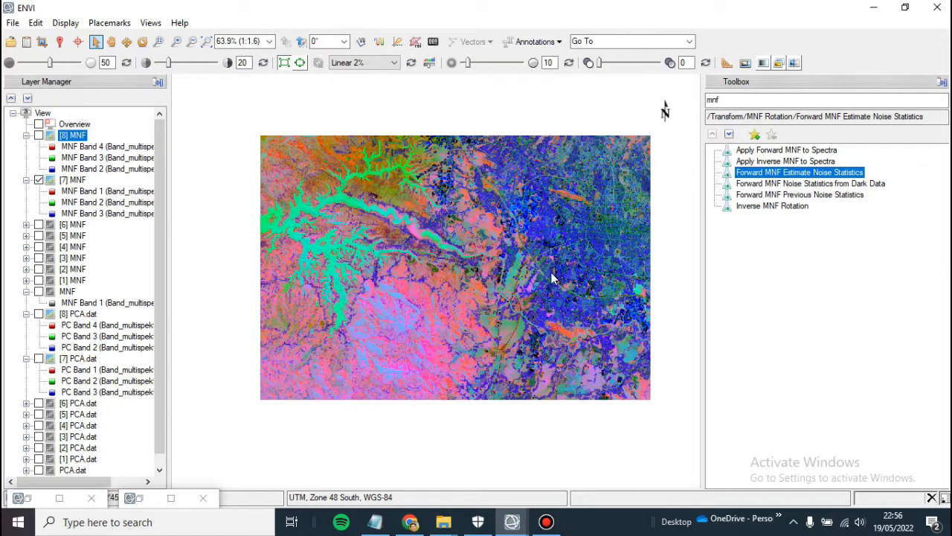
click(26, 135)
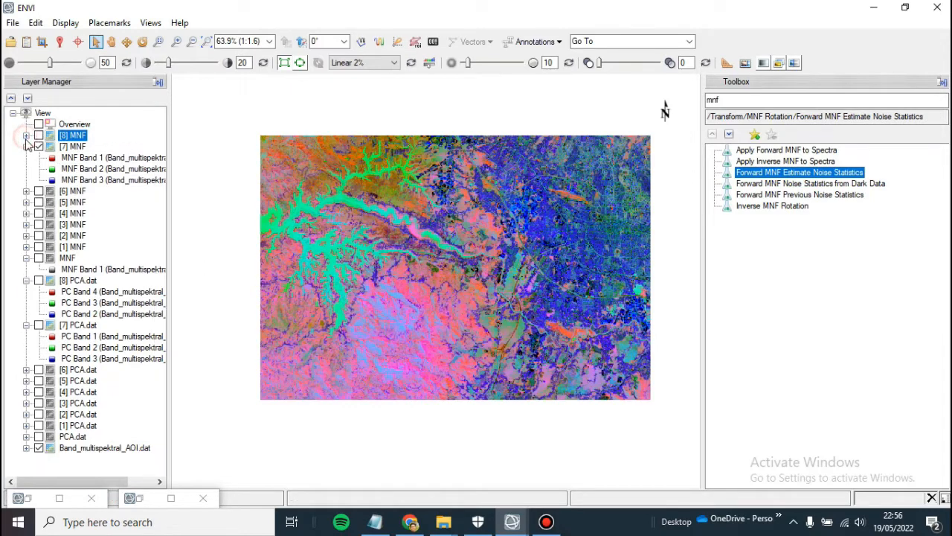
click(26, 258)
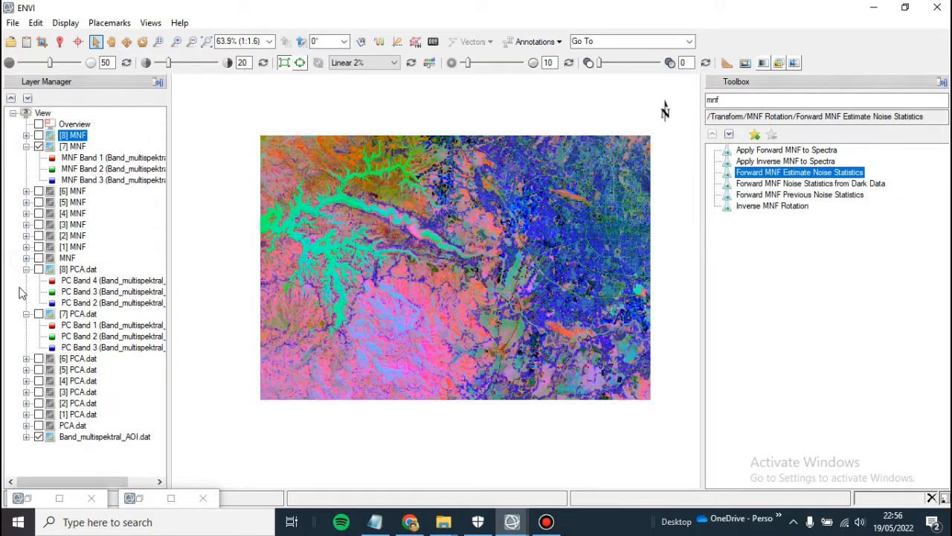
click(26, 135)
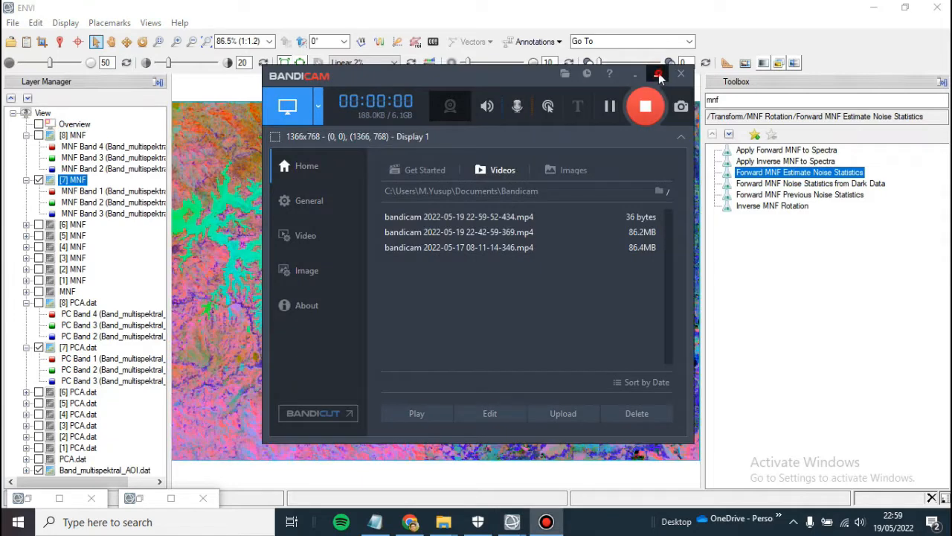
Toggle the [7] MNF composite's visibility repeatedly to compare it with the [7] PCA.dat composite beneath.
click(658, 75)
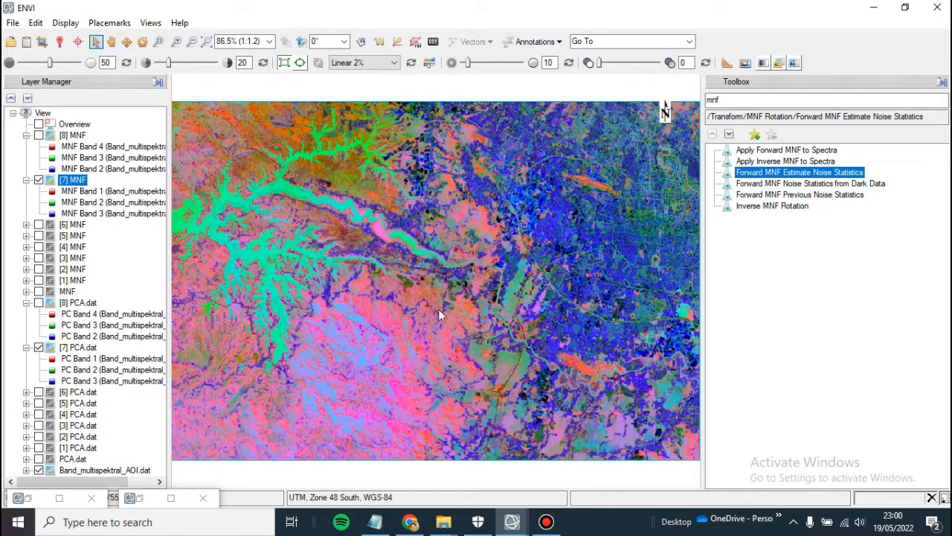
click(39, 180)
click(39, 180)
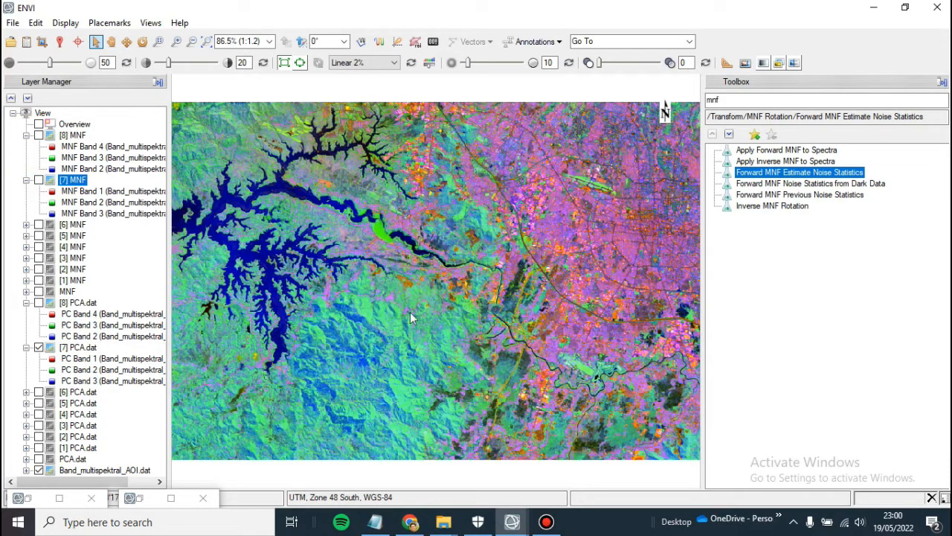
click(38, 180)
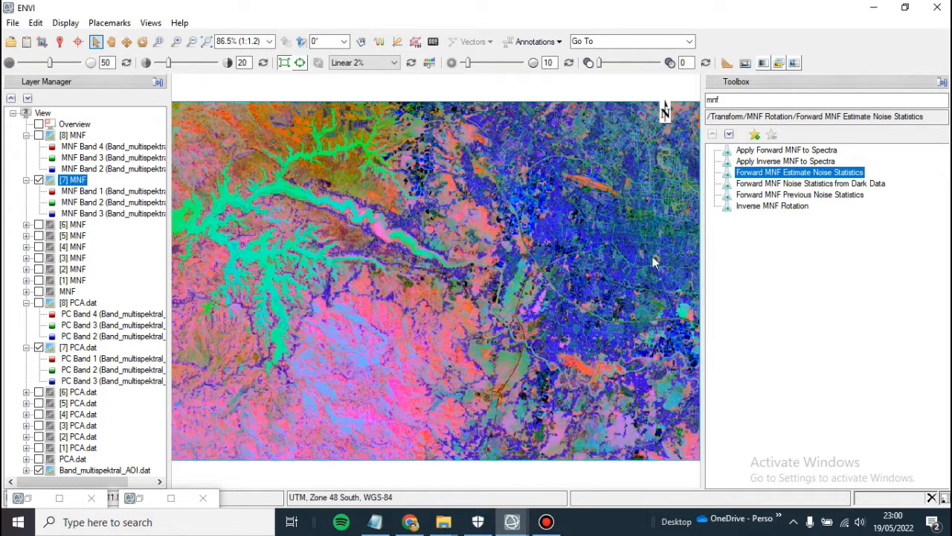
click(38, 181)
click(39, 181)
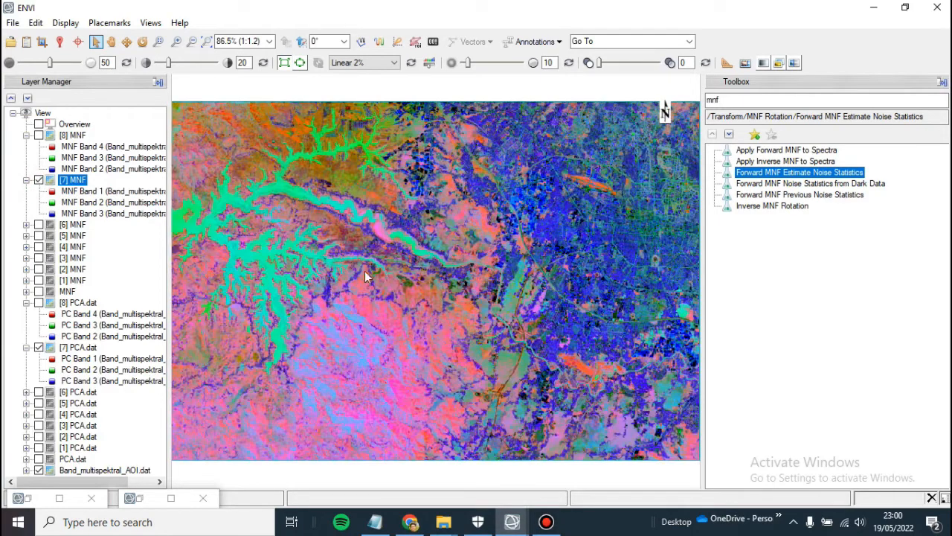